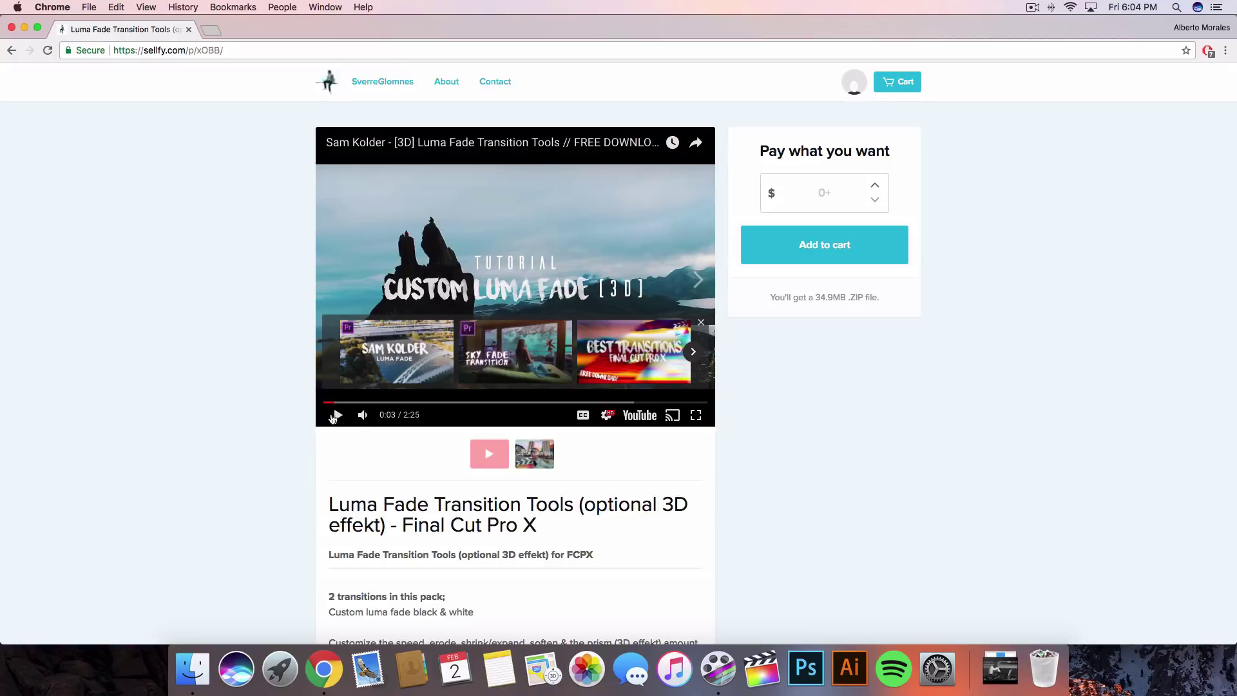
left_click(367, 417)
scroll(264, 400, "down", 5)
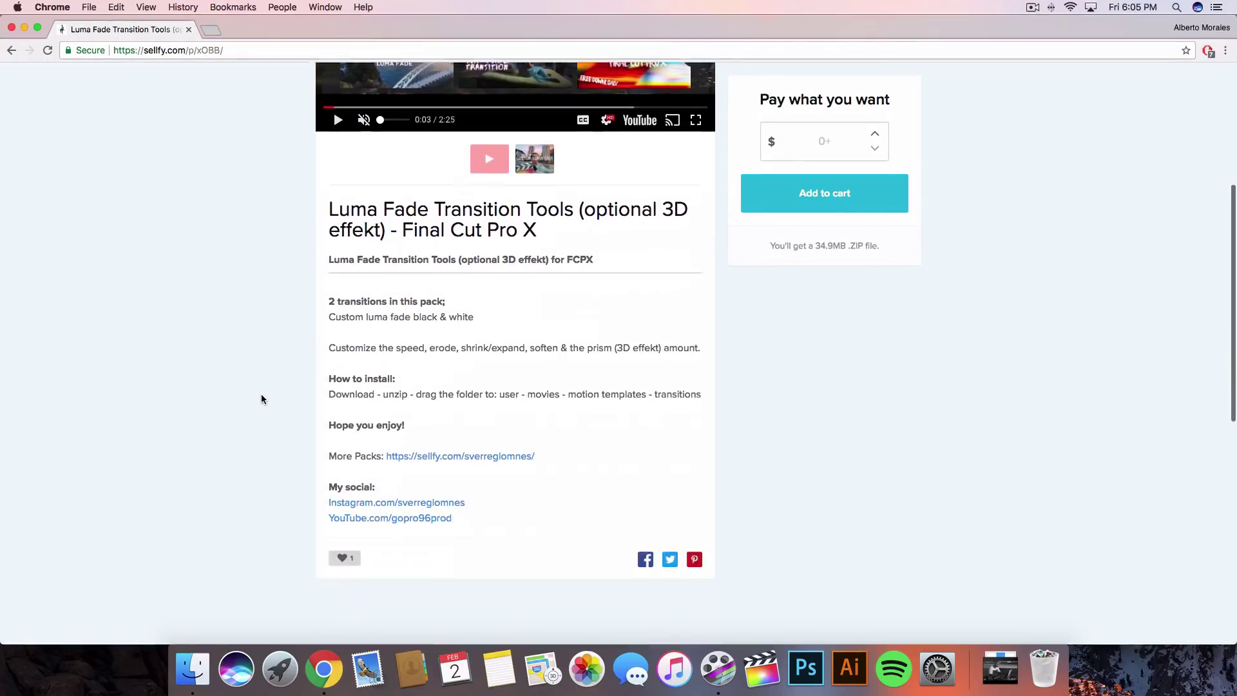
scroll(261, 399, "down", 7)
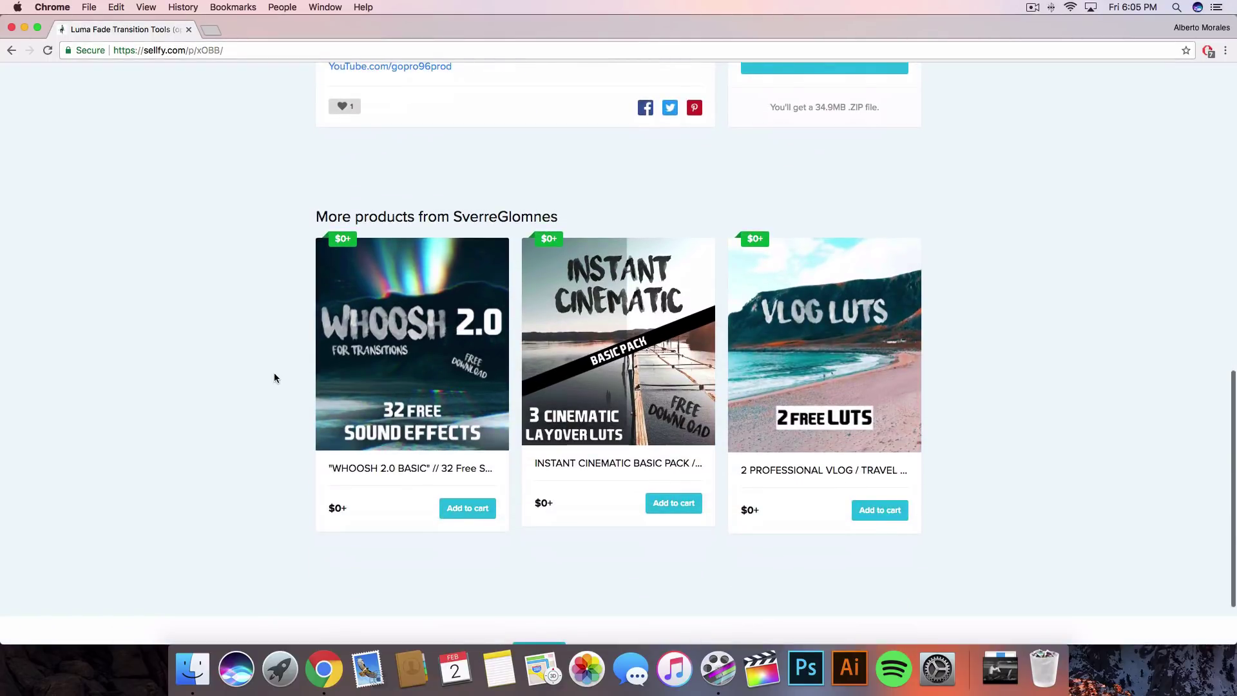
scroll(283, 356, "up", 9)
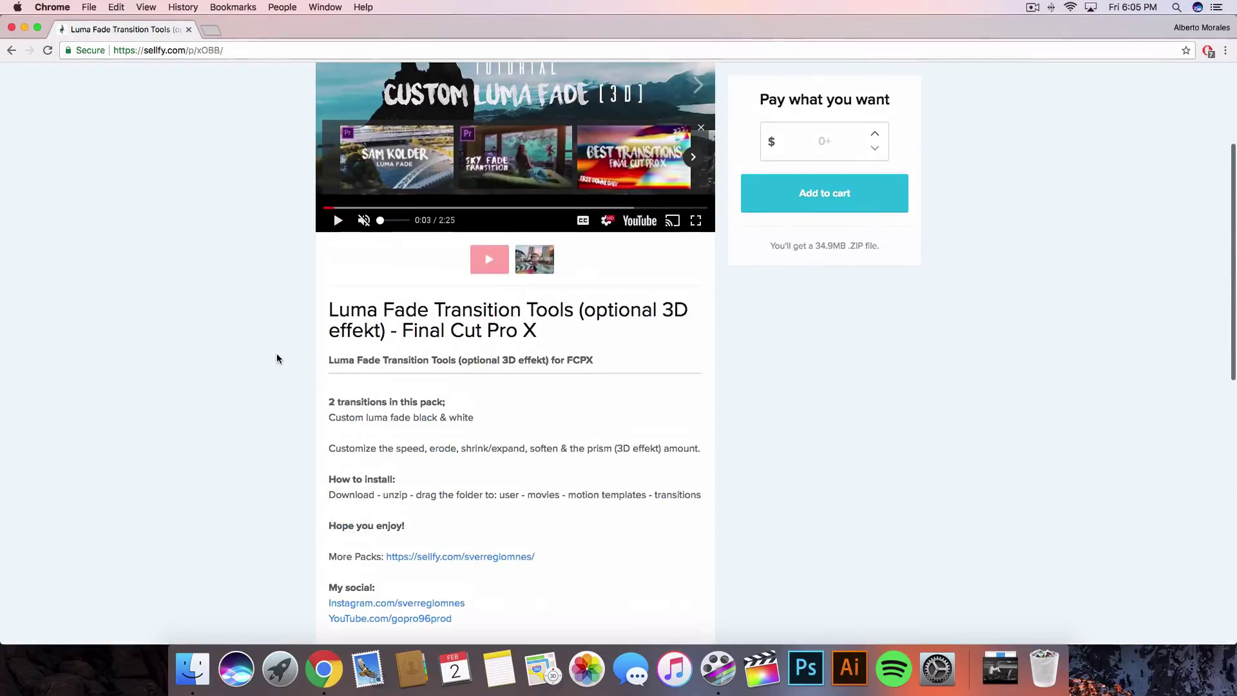
scroll(276, 355, "up", 3)
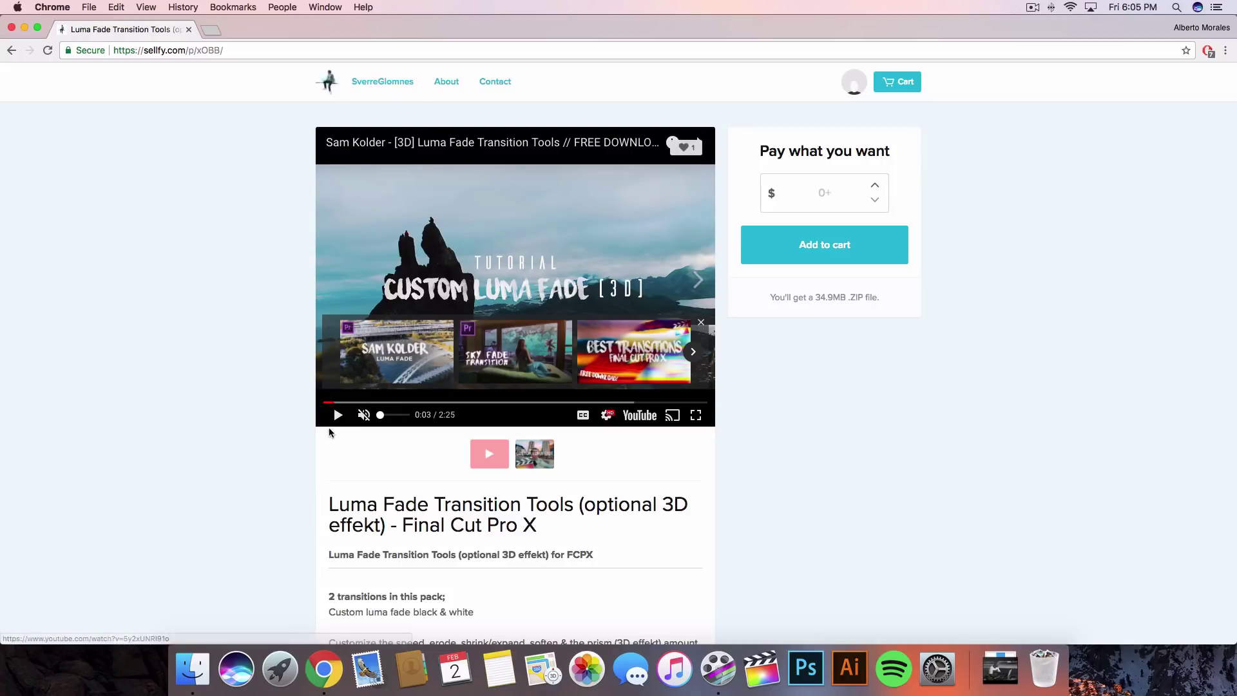
left_click(338, 414)
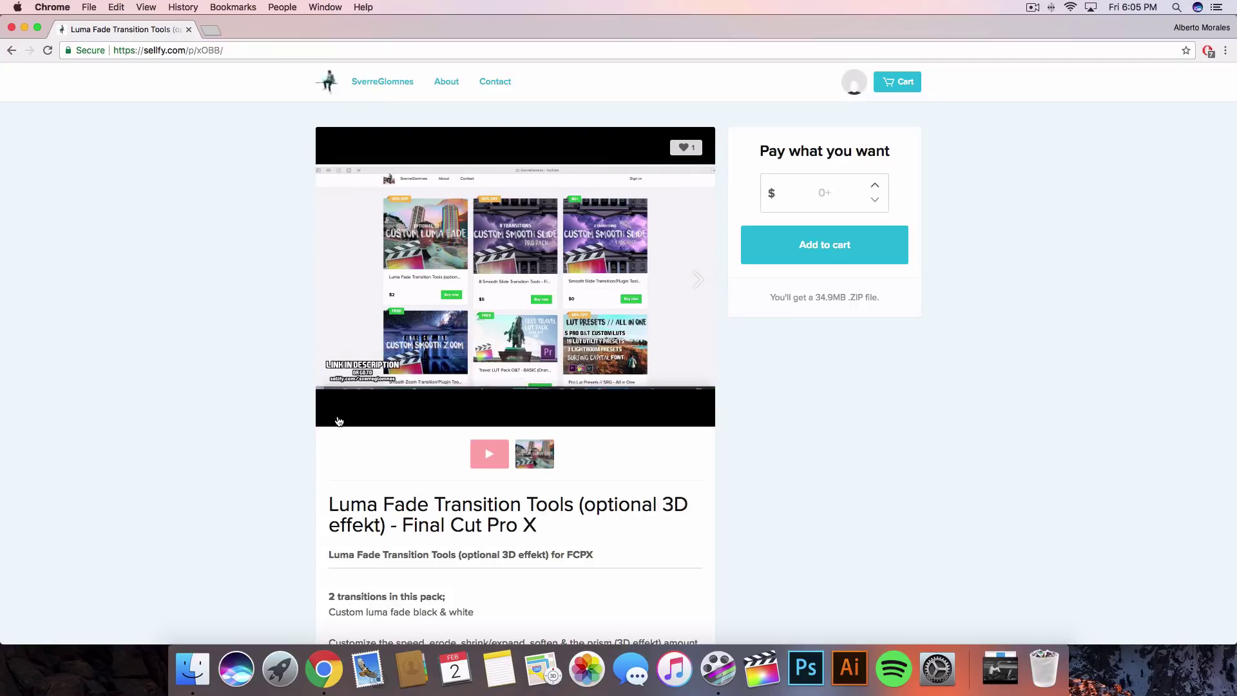
left_click(325, 402)
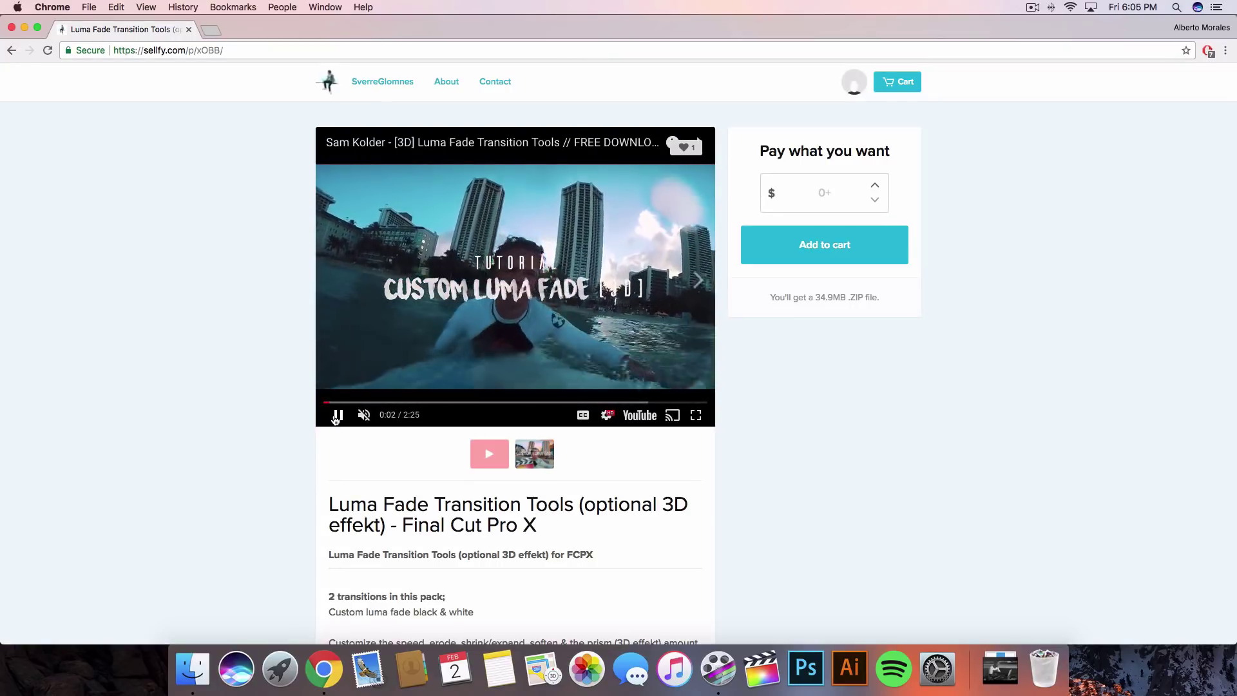
left_click(336, 415)
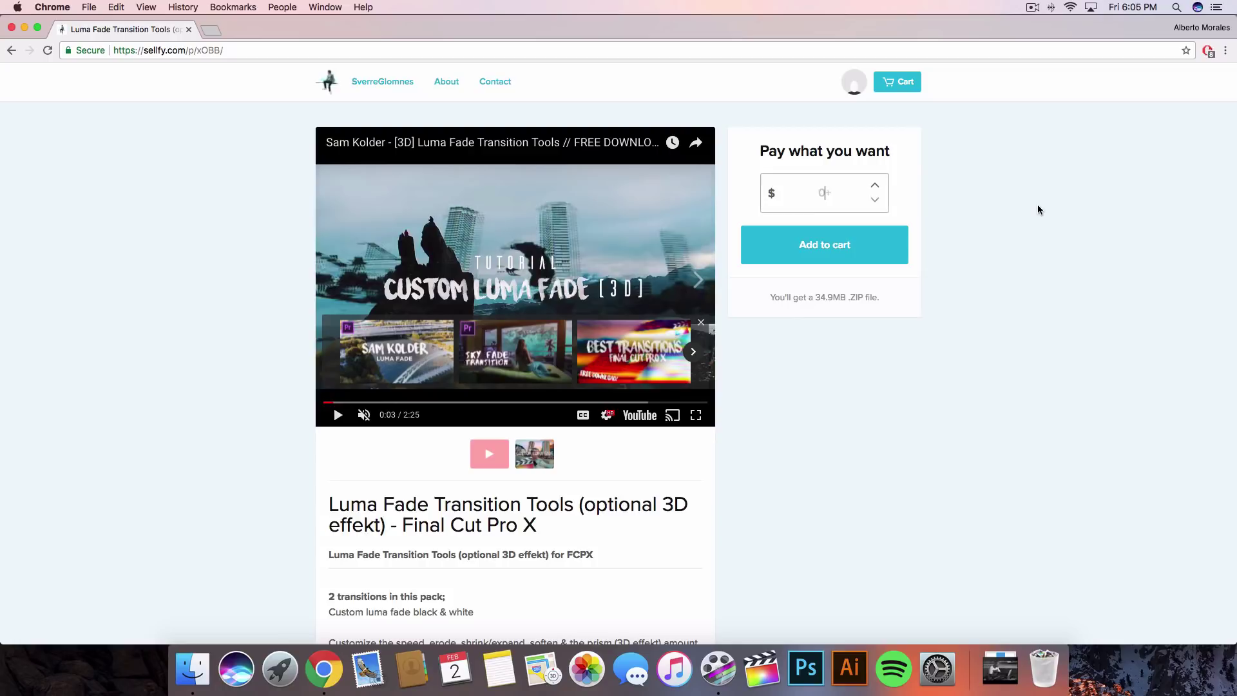
Add the free Luma Fade Transition Tools pack to the cart and complete the $0 checkout
left_click(838, 243)
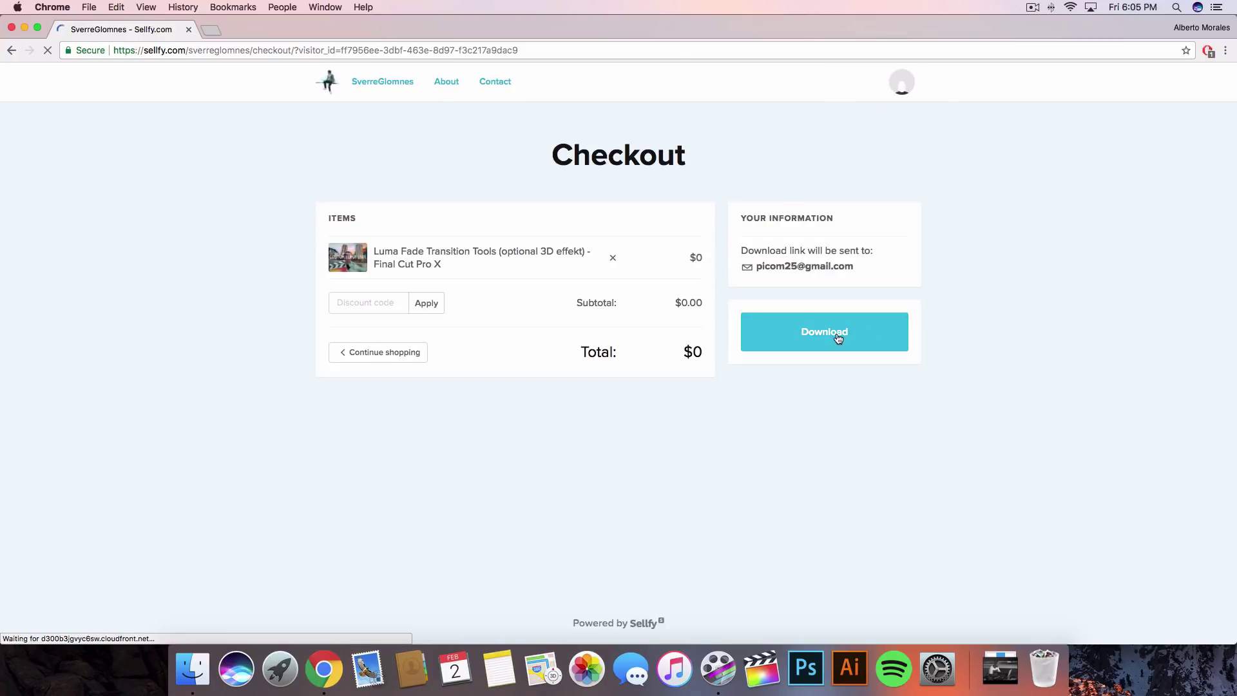
left_click(841, 337)
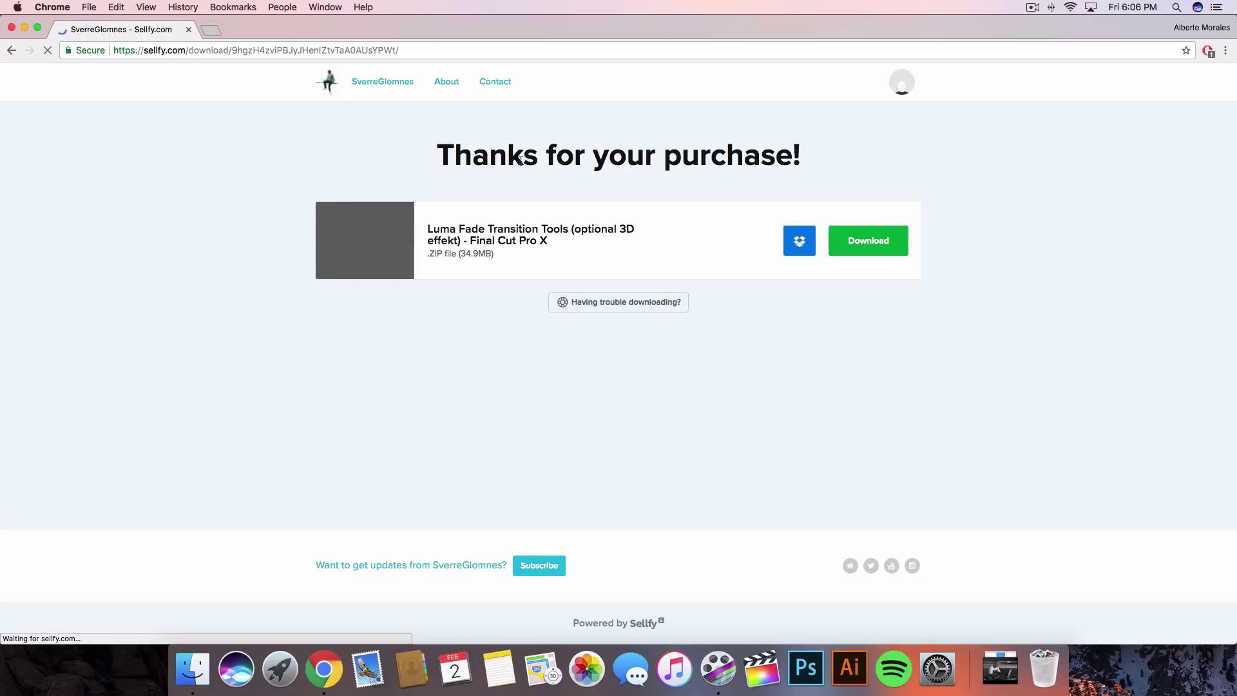
Download SRG_Luma_Fade.zip and drag it from Chrome's download bar onto the desktop
left_click(842, 245)
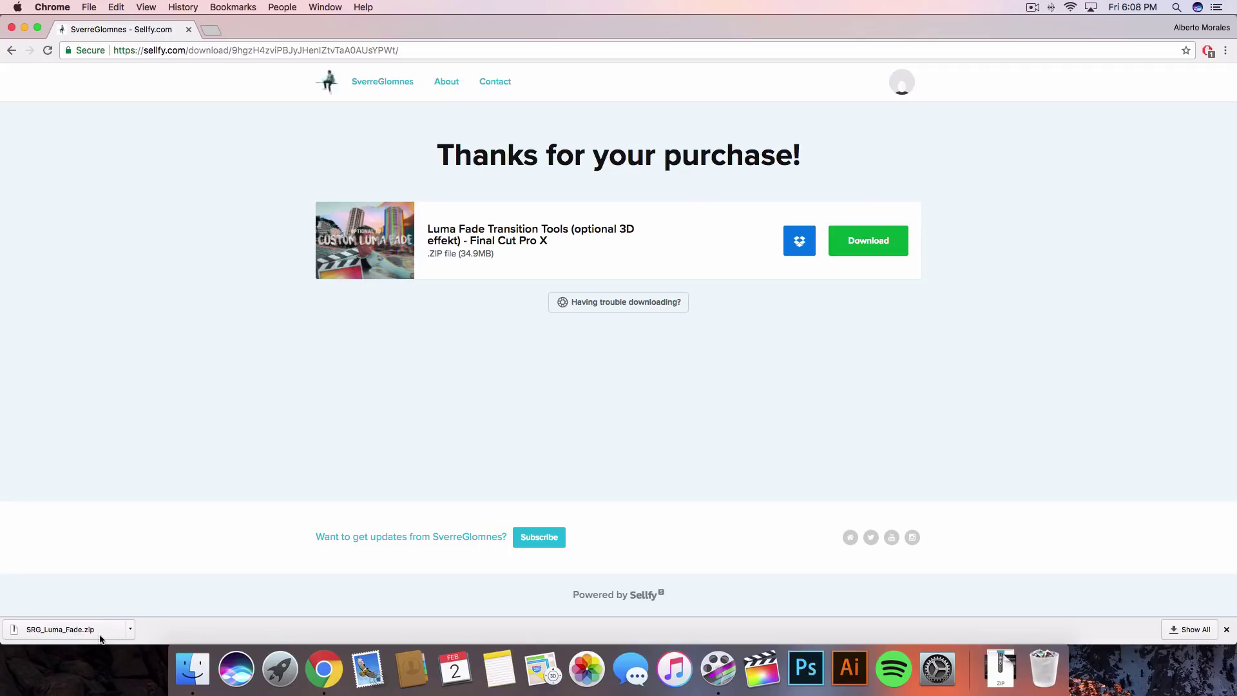
left_click_drag(96, 348, 153, 348)
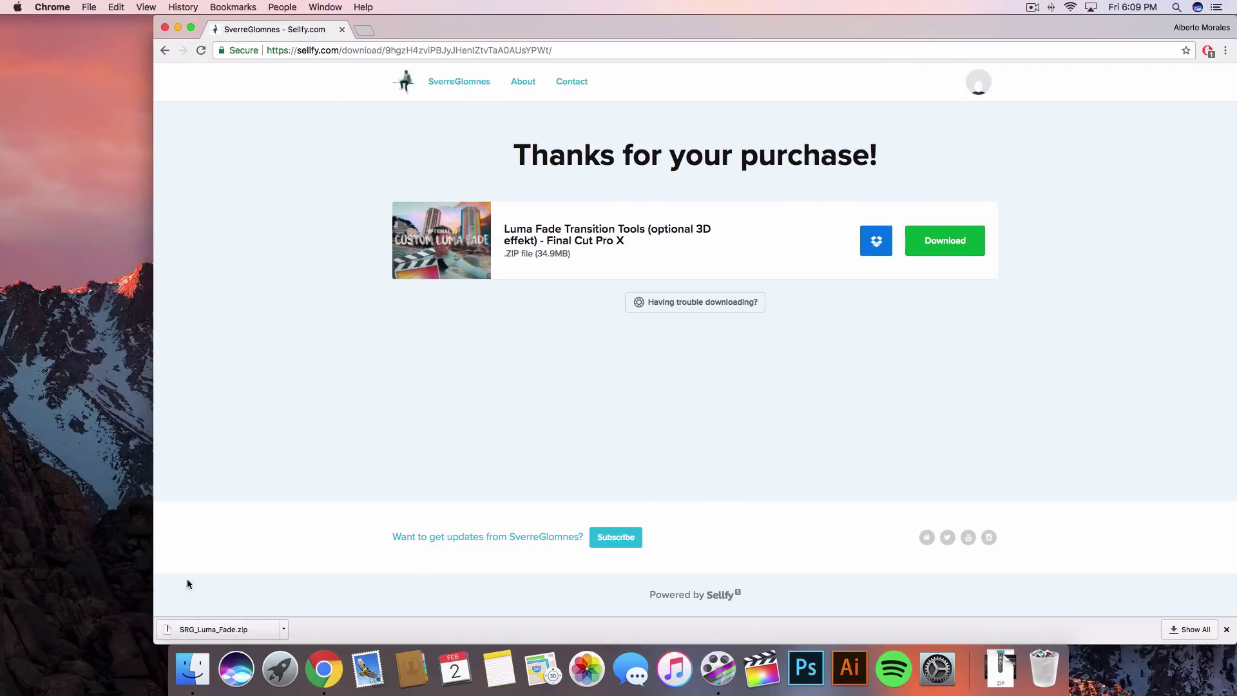
left_click_drag(212, 628, 96, 399)
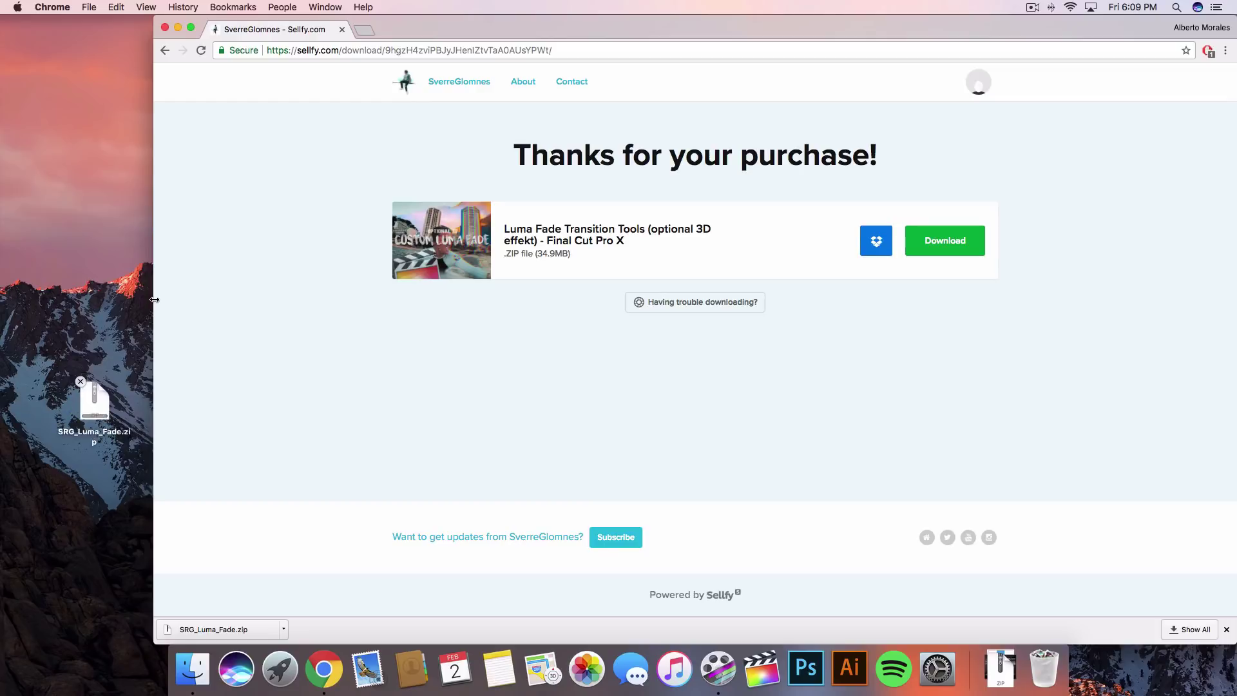
left_click_drag(154, 301, 0, 300)
Expand SRG_Luma_Fade.zip on the desktop into an SRG Luma Fade folder
left_click(24, 27)
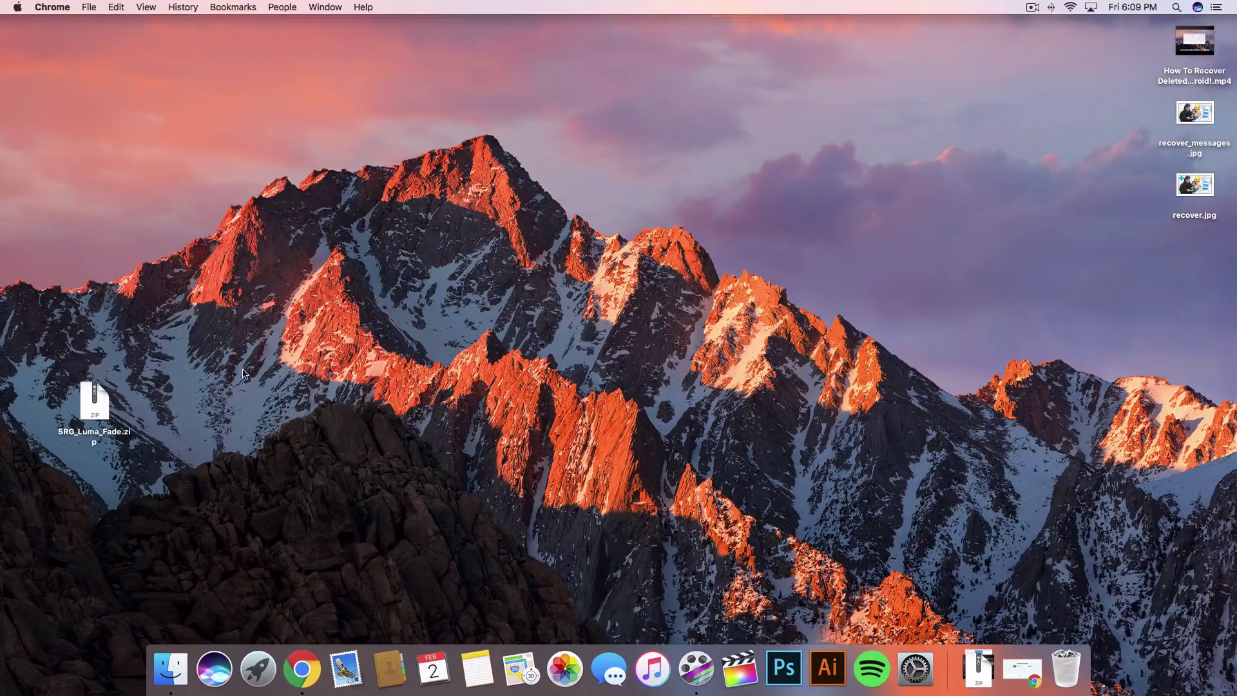
left_click_drag(93, 406, 561, 46)
left_click(601, 63)
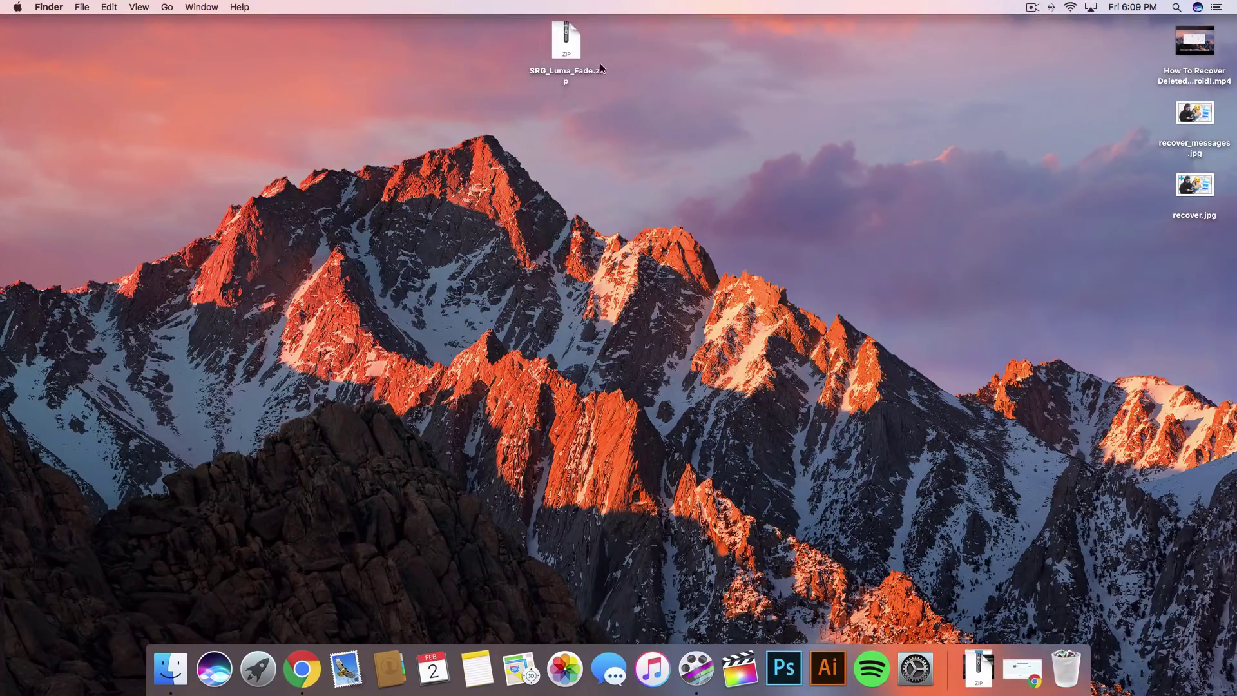
double_click(575, 41)
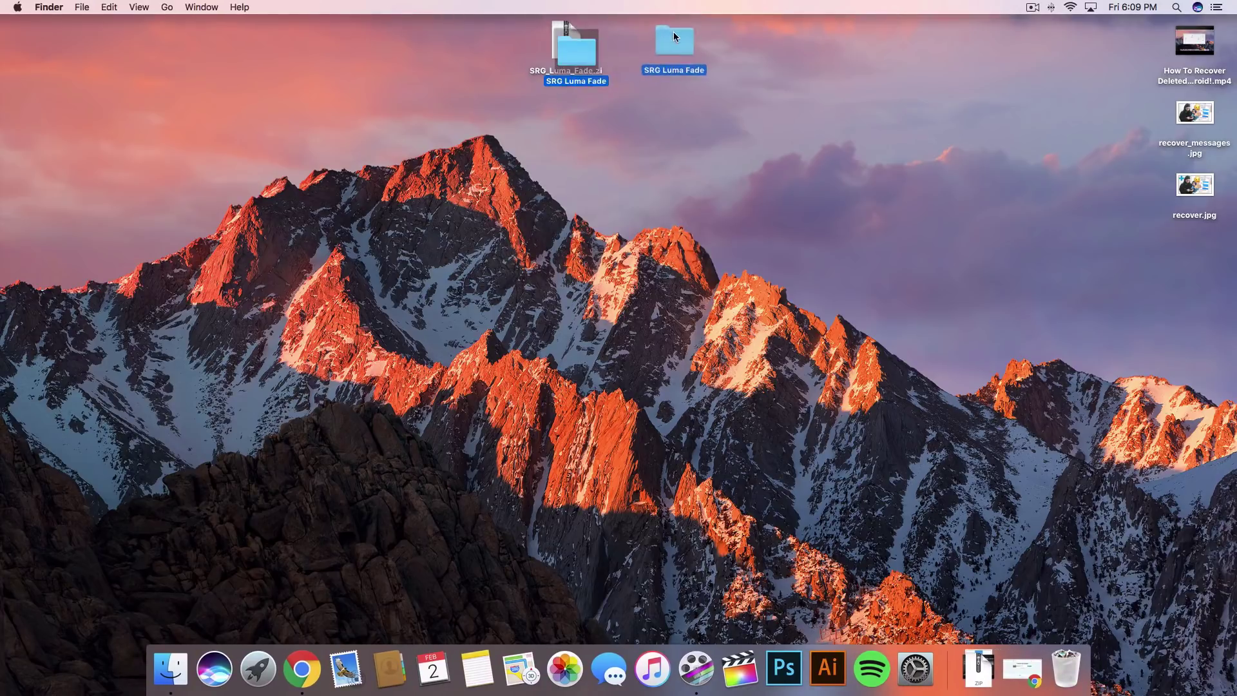
left_click(678, 64)
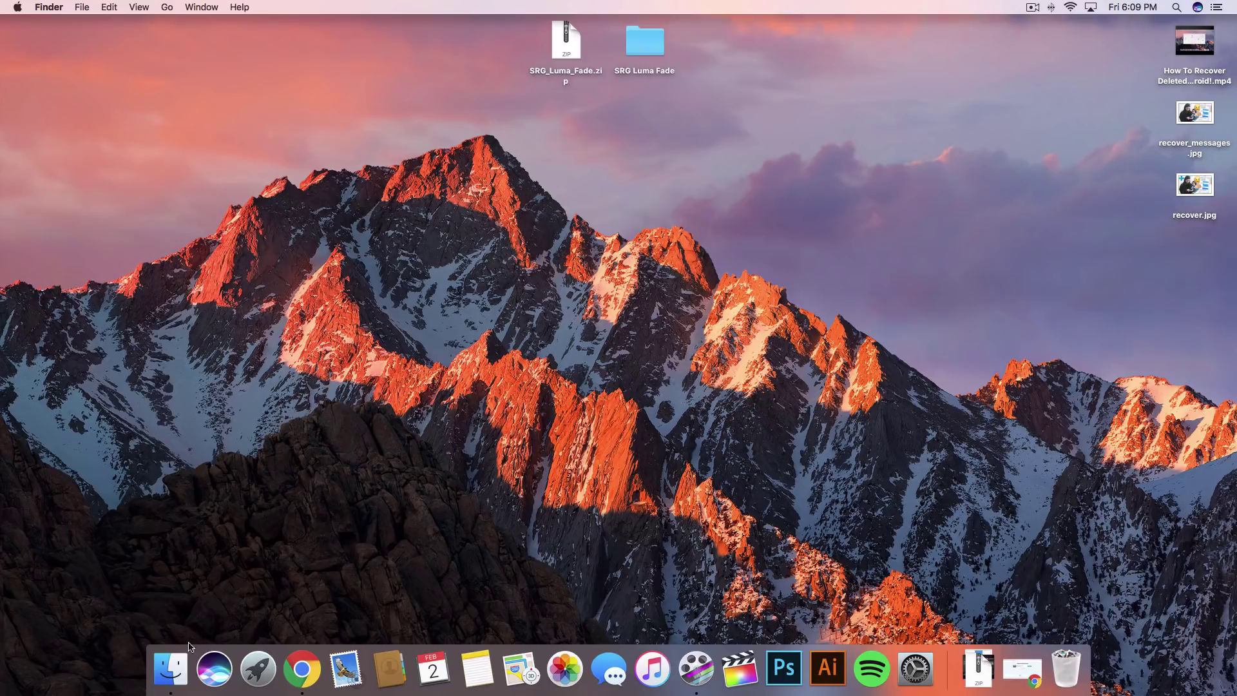
Open a Finder window and navigate to the home folder
left_click(171, 669)
left_click_drag(458, 165, 431, 162)
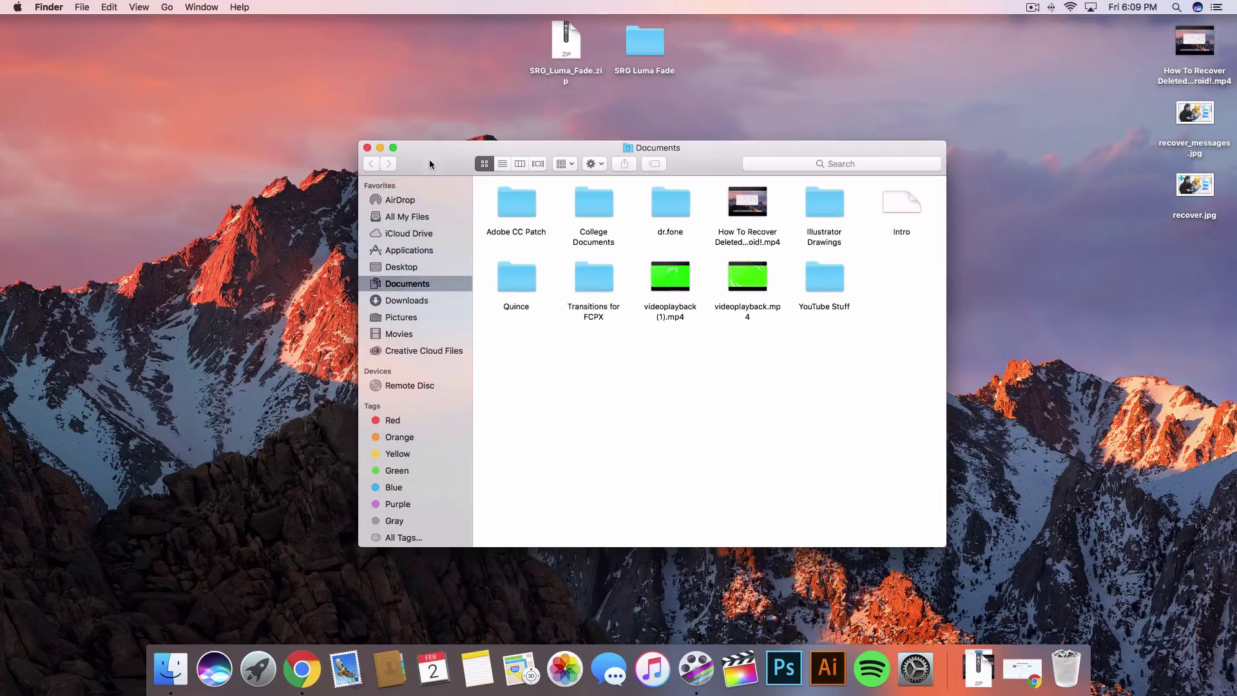
left_click(437, 334)
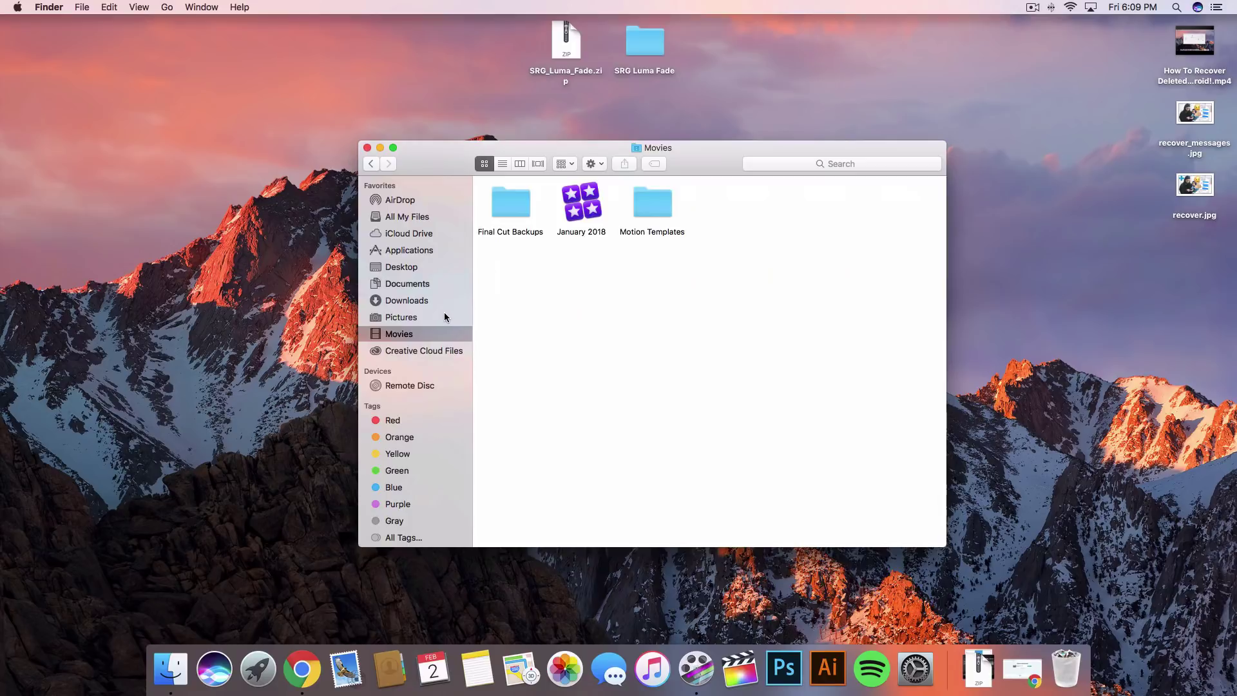
left_click(166, 6)
key("super+shift+l")
left_click(166, 7)
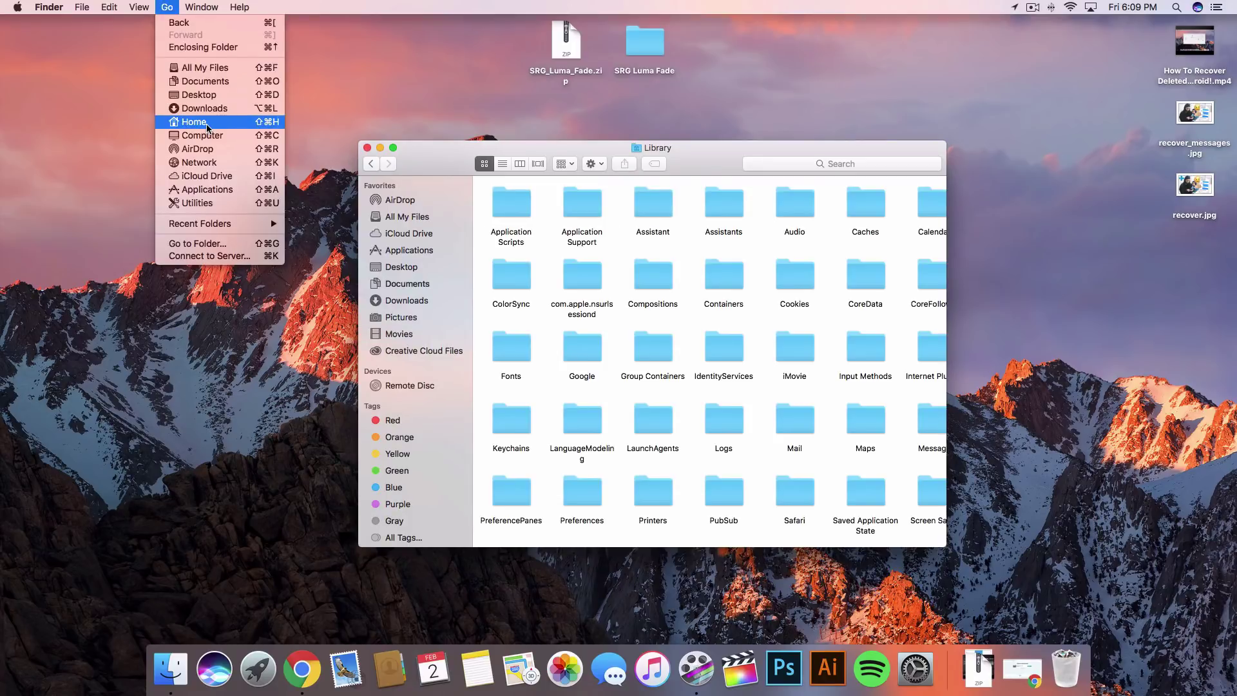
left_click(207, 122)
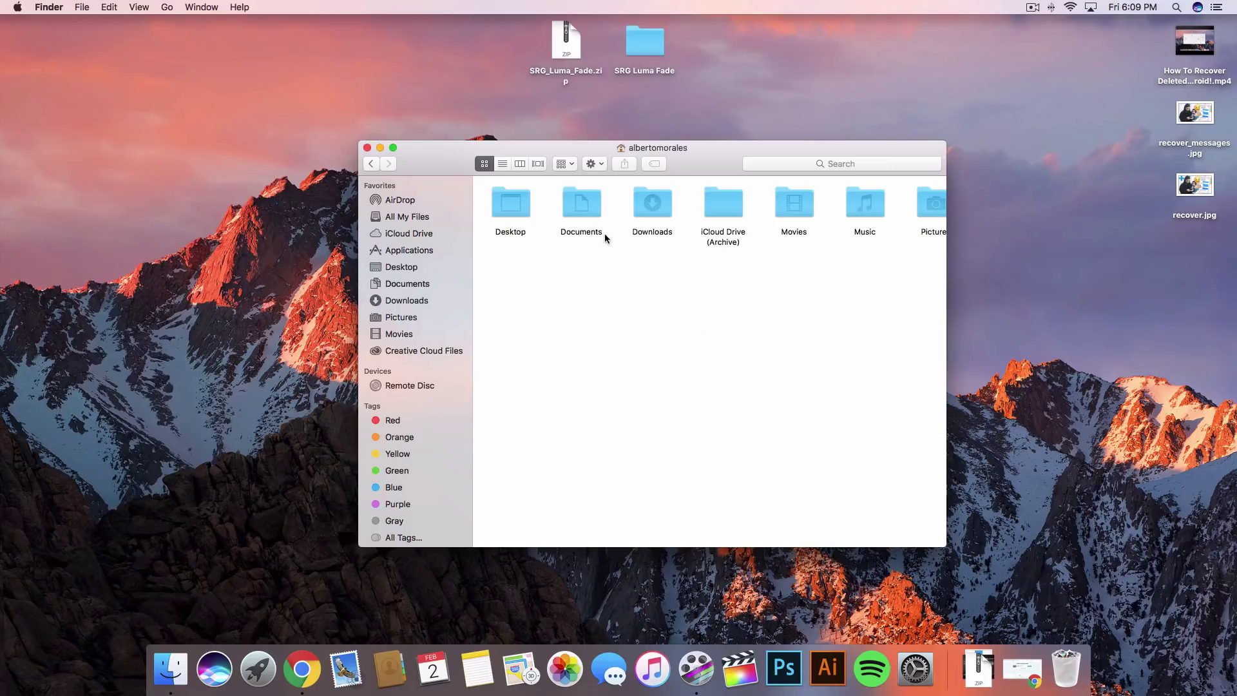
Open the Movies folder to show its Motion Templates folder
left_click_drag(682, 166, 634, 170)
scroll(851, 234, "right", 2)
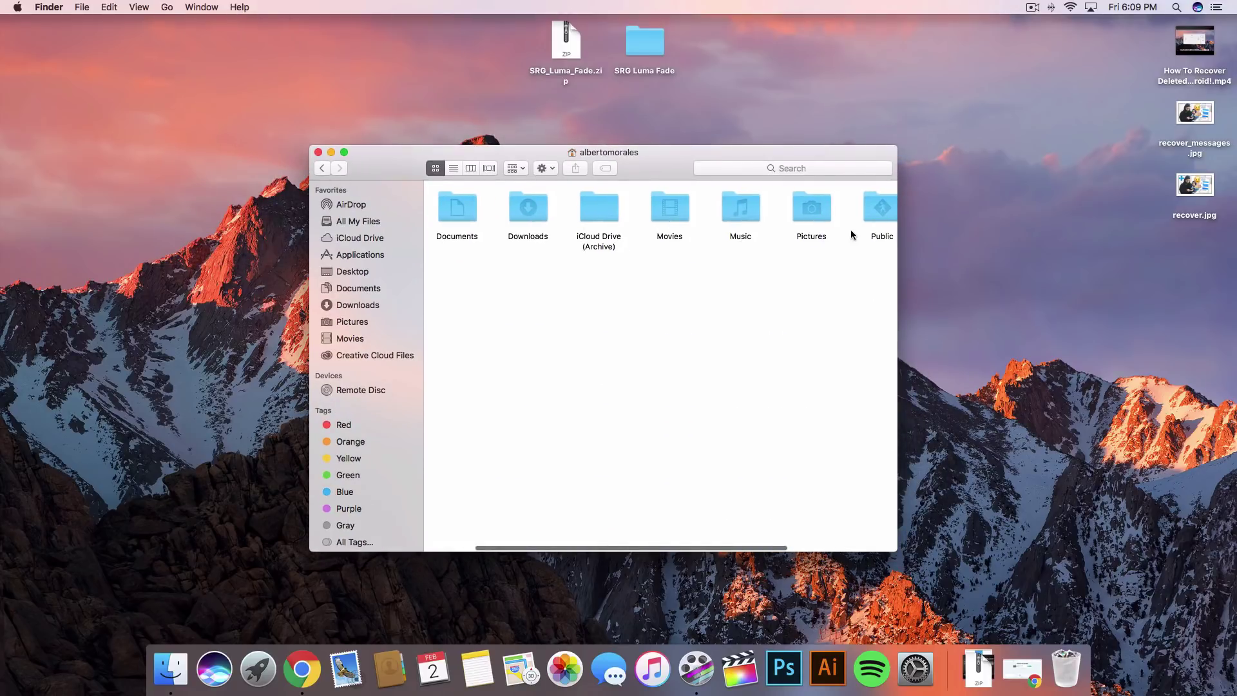
double_click(665, 206)
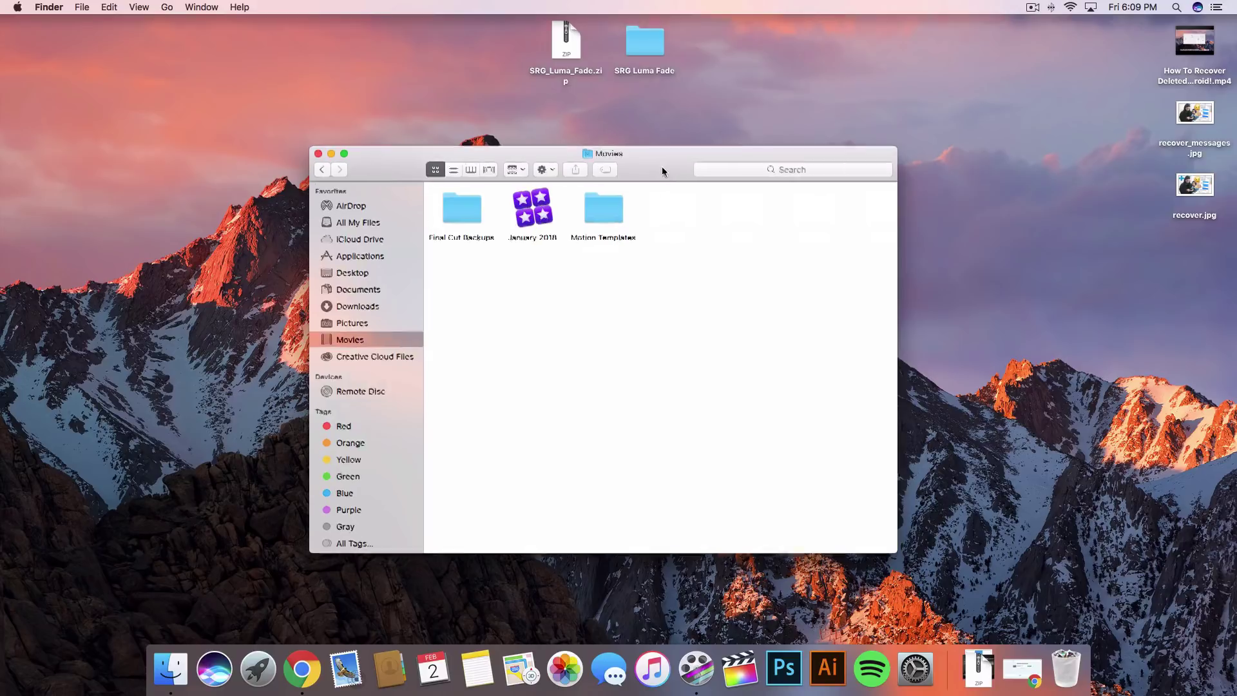
left_click_drag(664, 172, 675, 196)
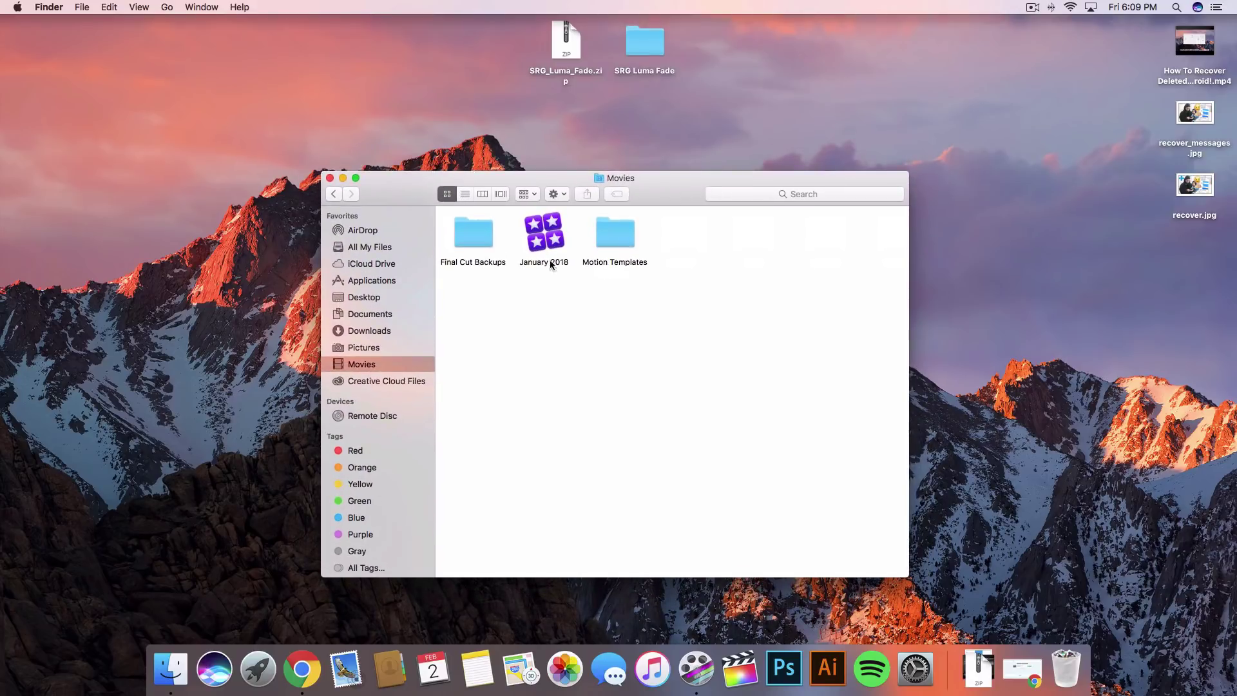
left_click(609, 230)
left_click(690, 253)
right_click(690, 253)
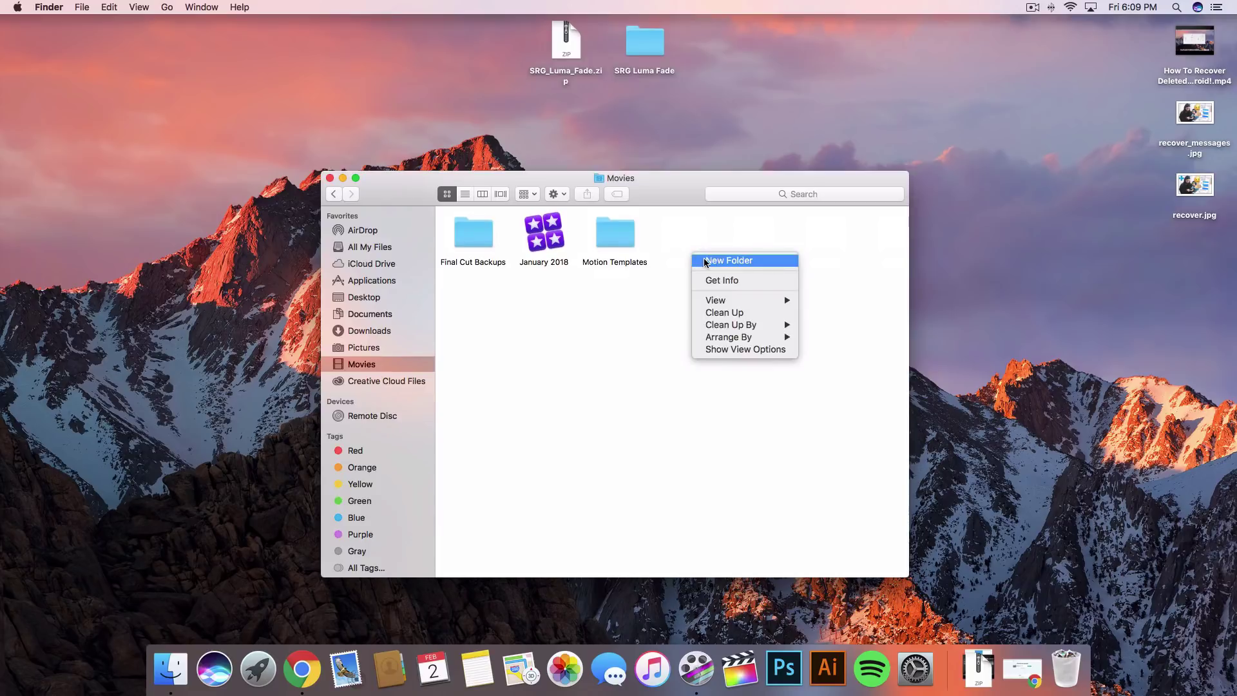
left_click(661, 269)
left_click(608, 229)
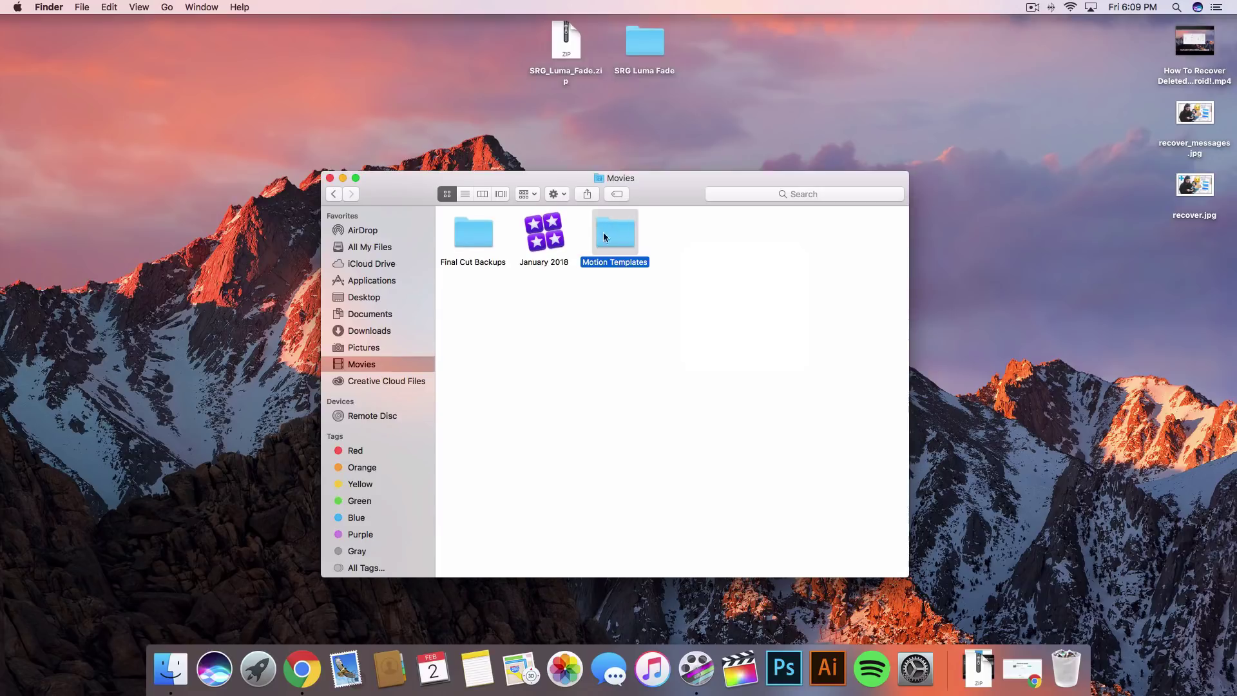
right_click(616, 230)
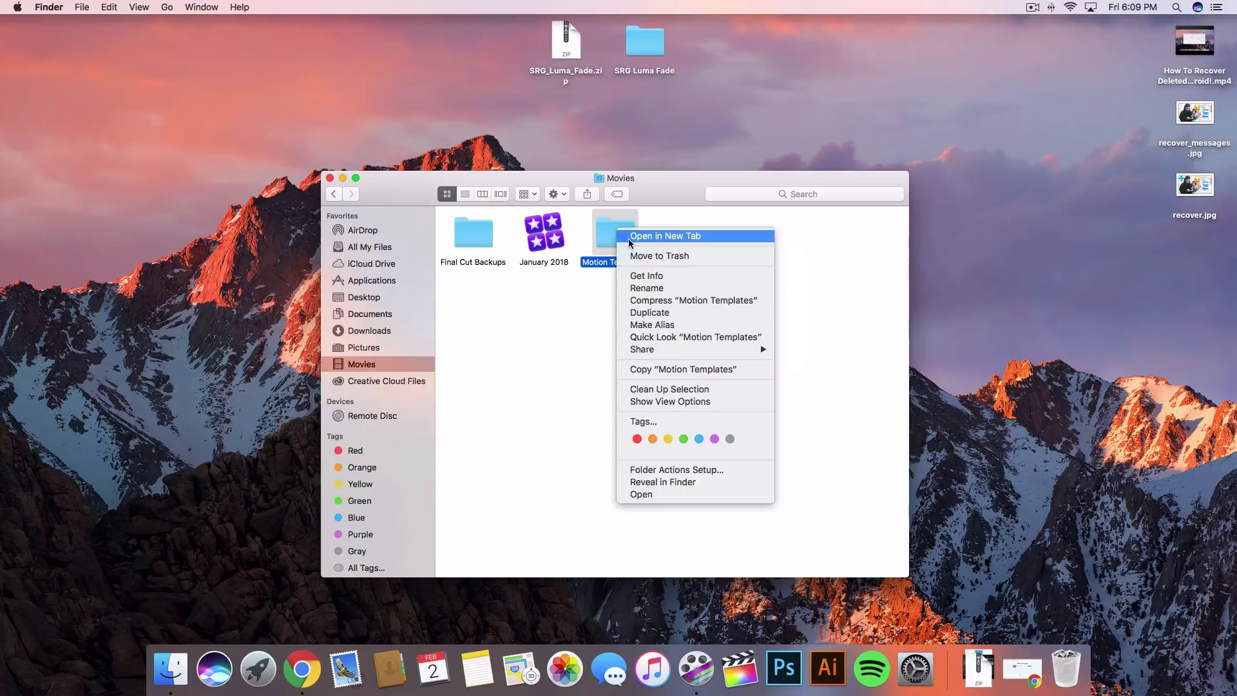
left_click(638, 276)
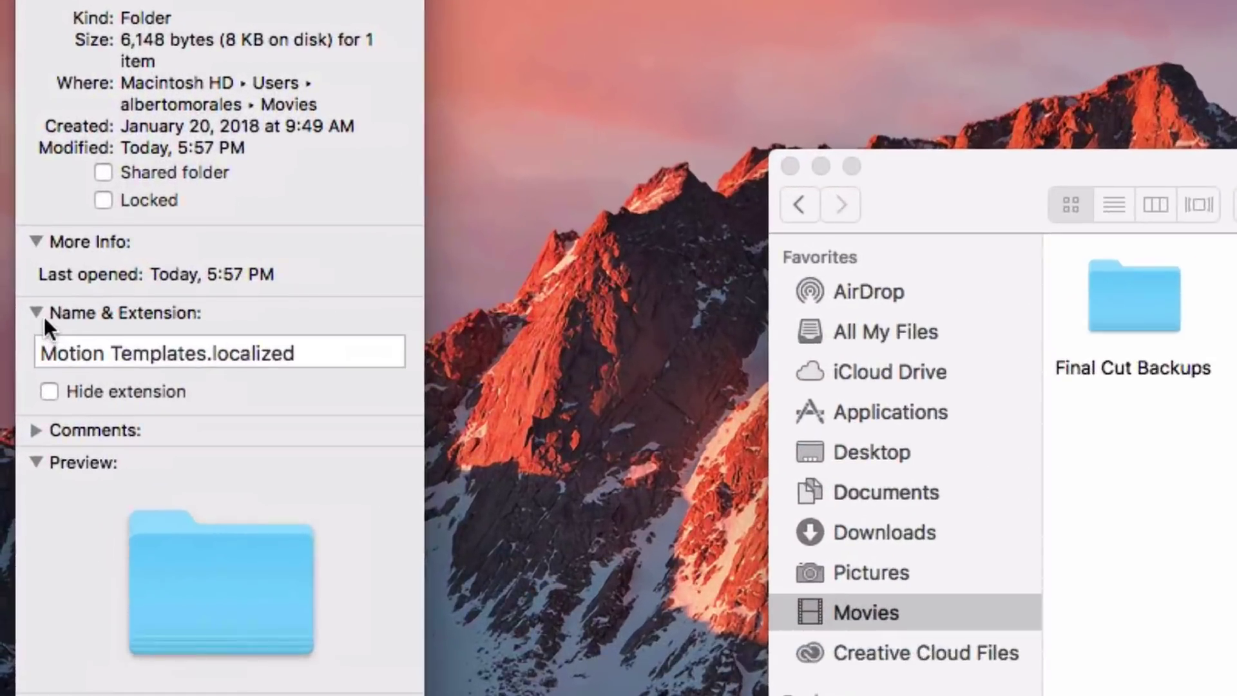
left_click(19, 249)
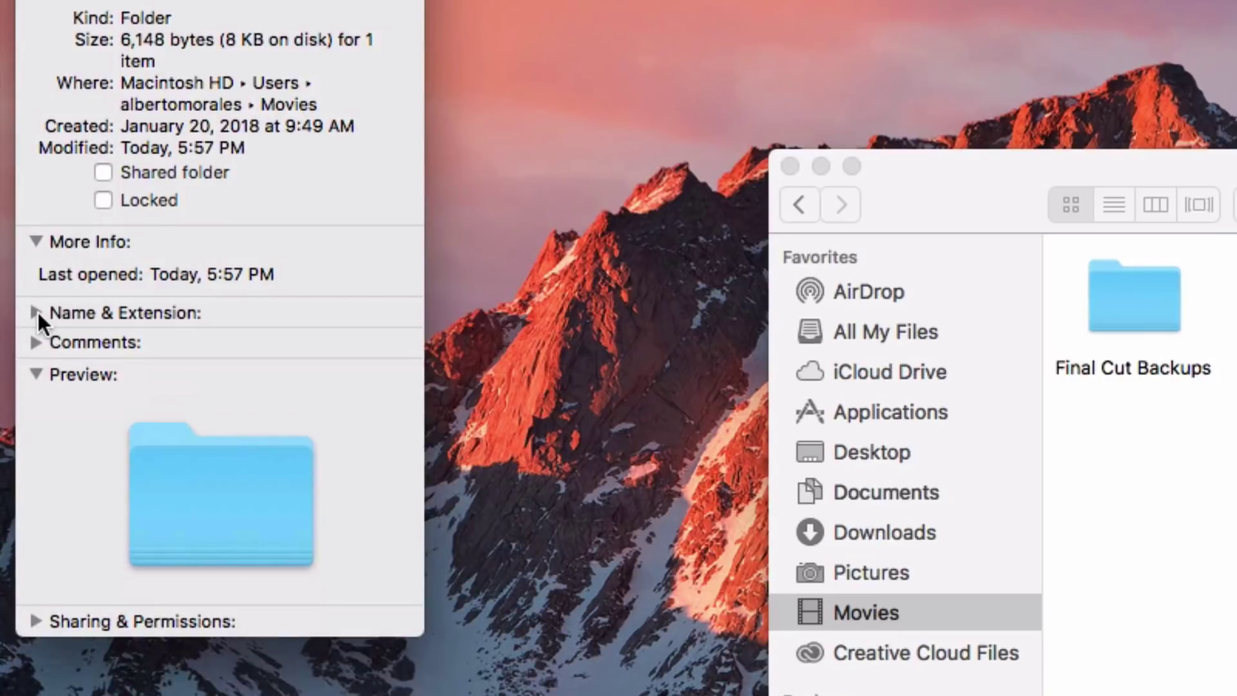
left_click(36, 249)
left_click(351, 353)
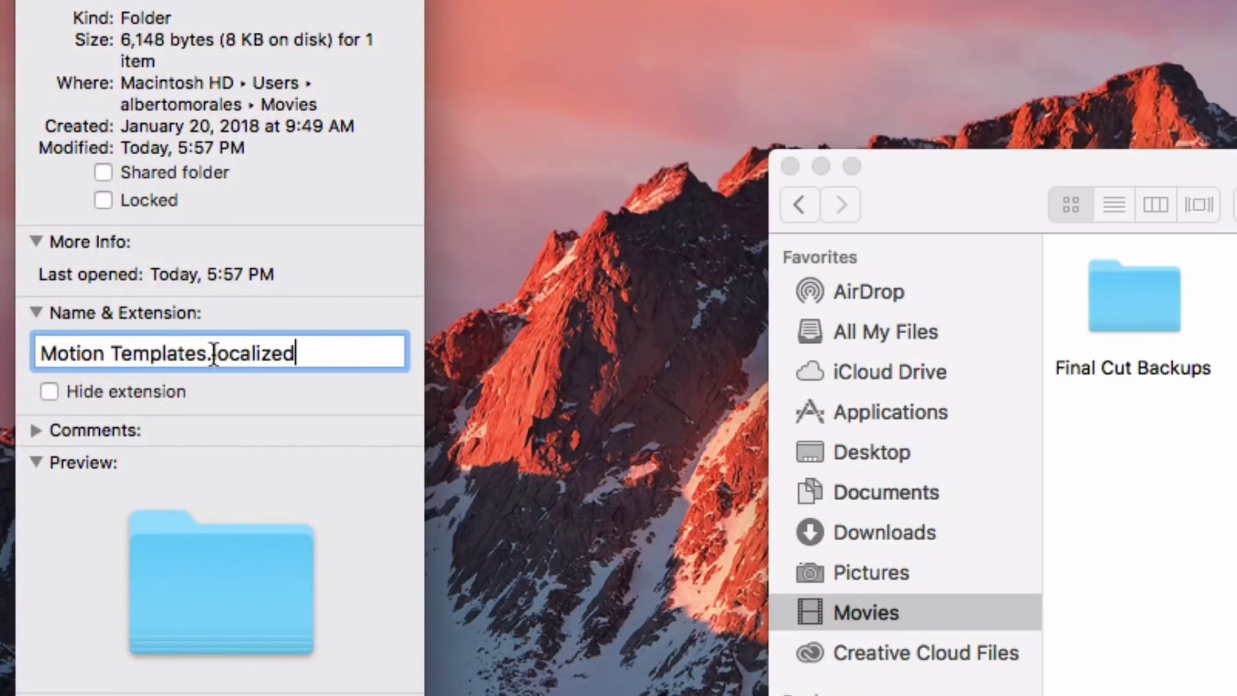
left_click_drag(209, 358, 334, 353)
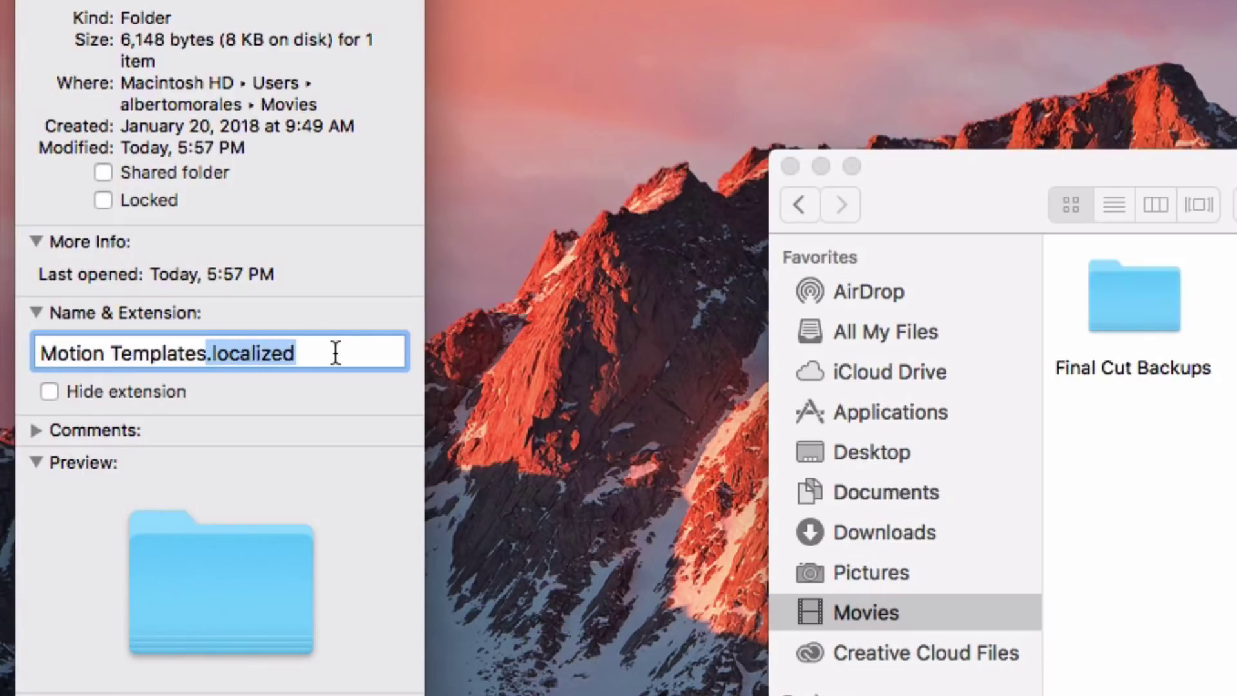
left_click(336, 353)
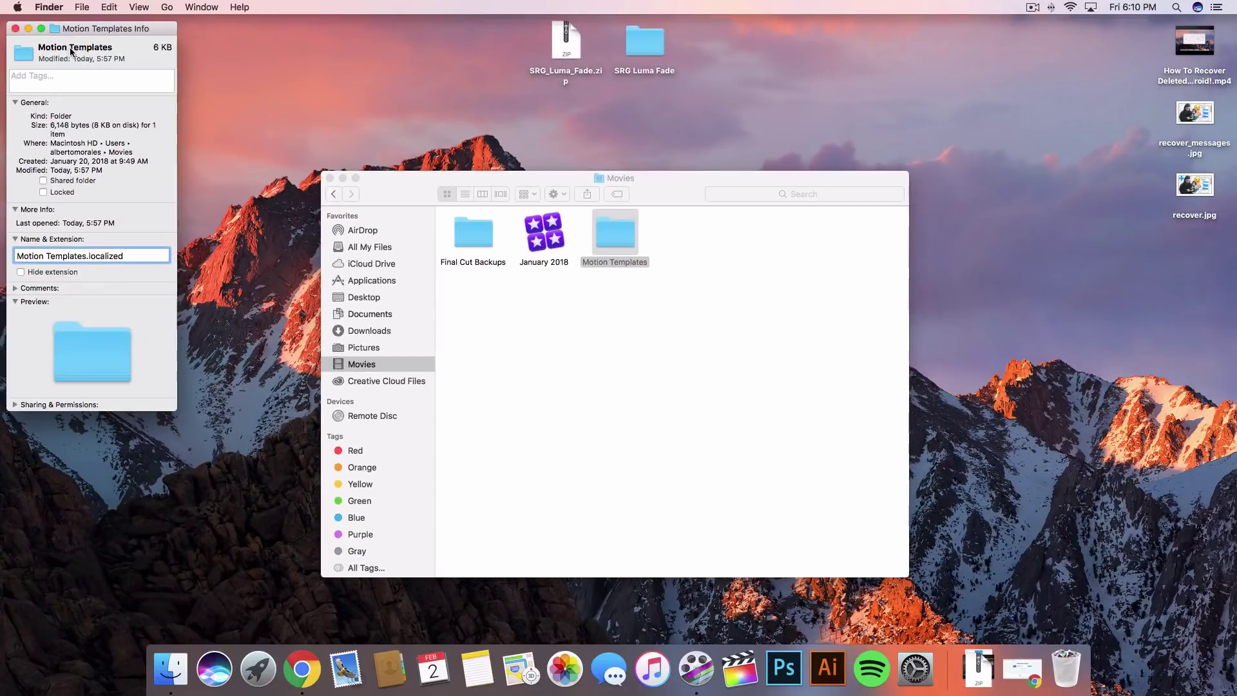
left_click_drag(95, 29, 158, 75)
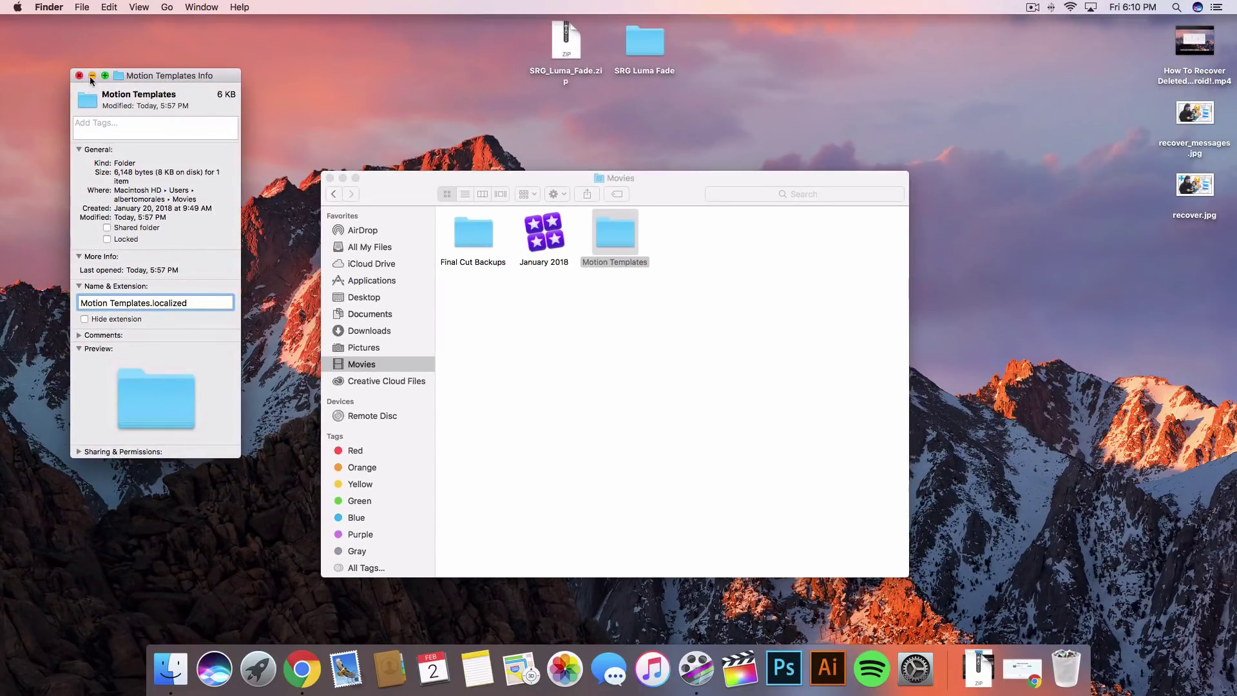
left_click(79, 76)
left_click(626, 307)
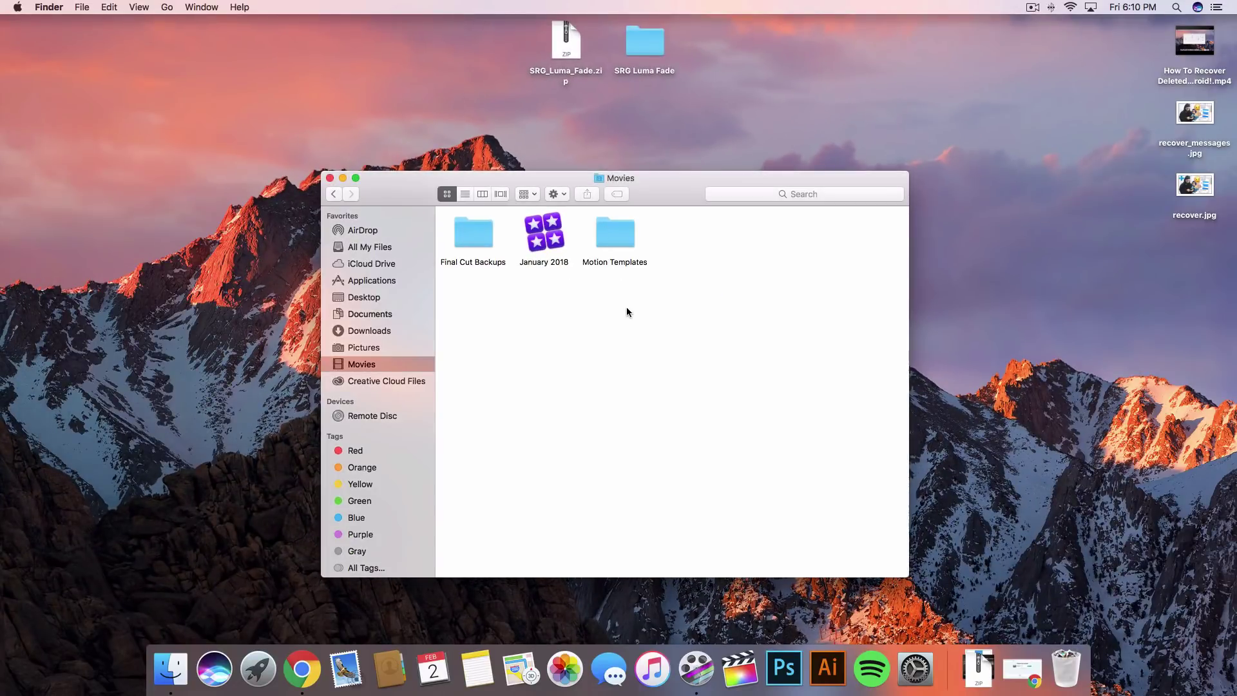
Create a new untitled folder inside Motion Templates
double_click(614, 229)
left_click_drag(647, 179, 646, 156)
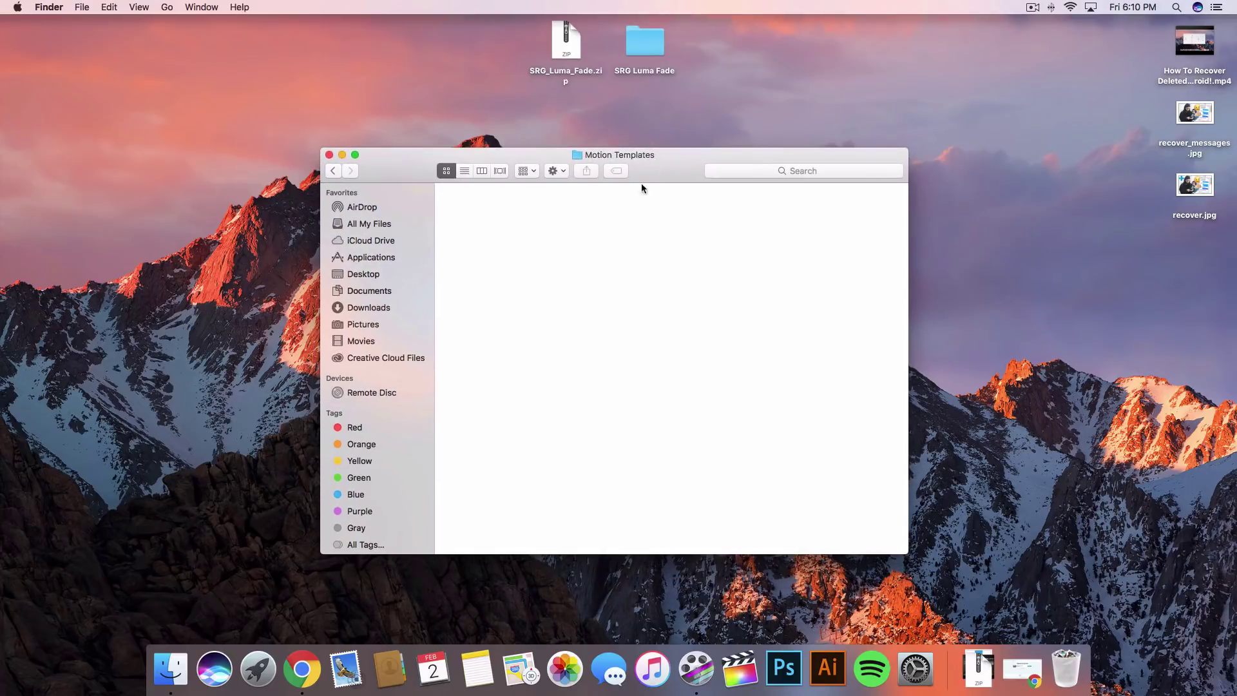
right_click(559, 216)
left_click(576, 222)
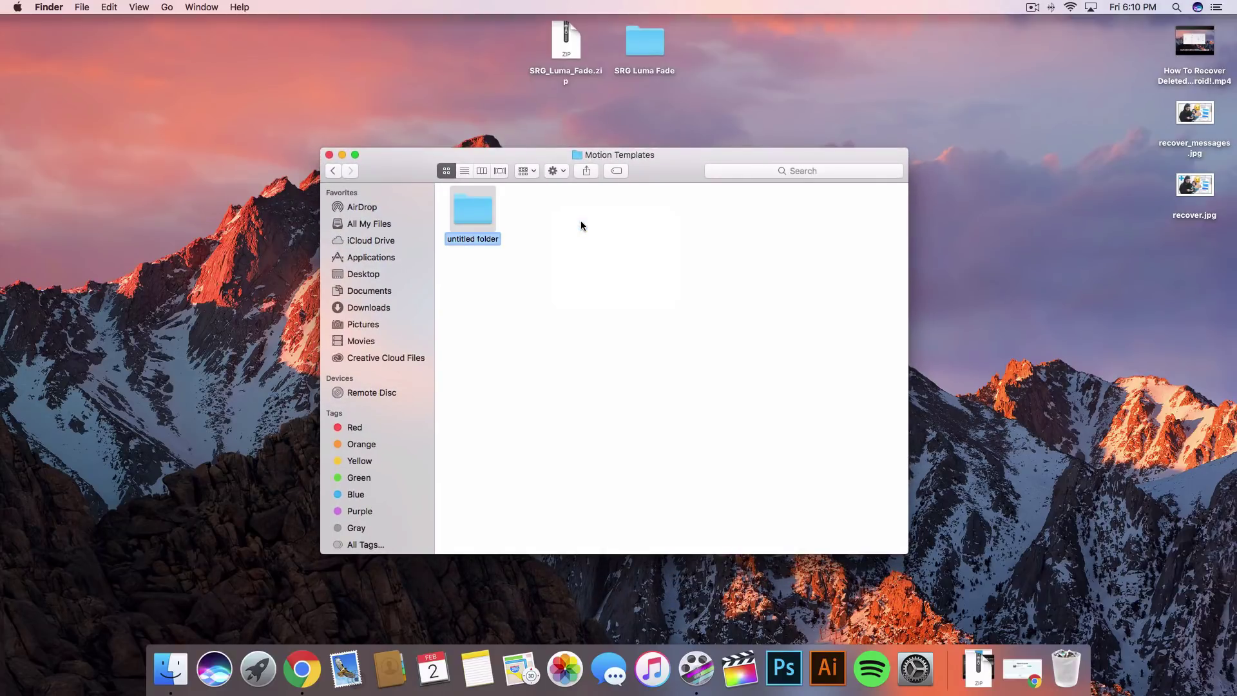
Inspect the SRG Luma Fade folder's Custom Luma Fade Black contents, then close it
double_click(652, 38)
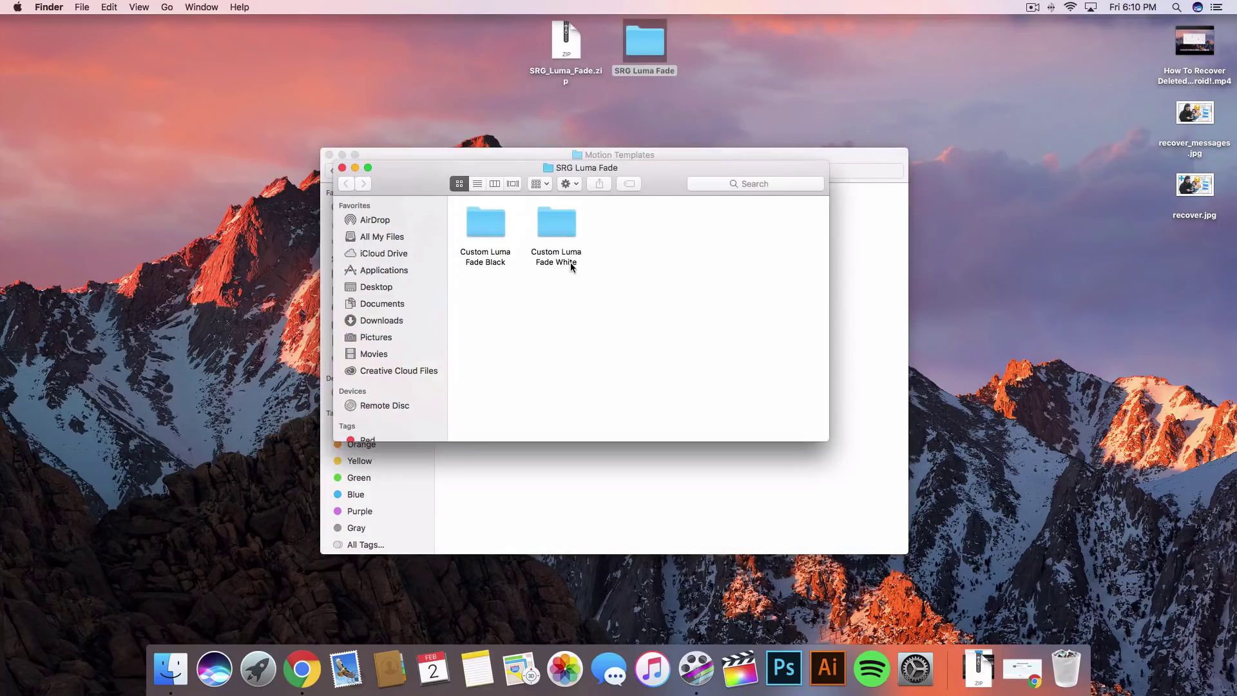
double_click(503, 228)
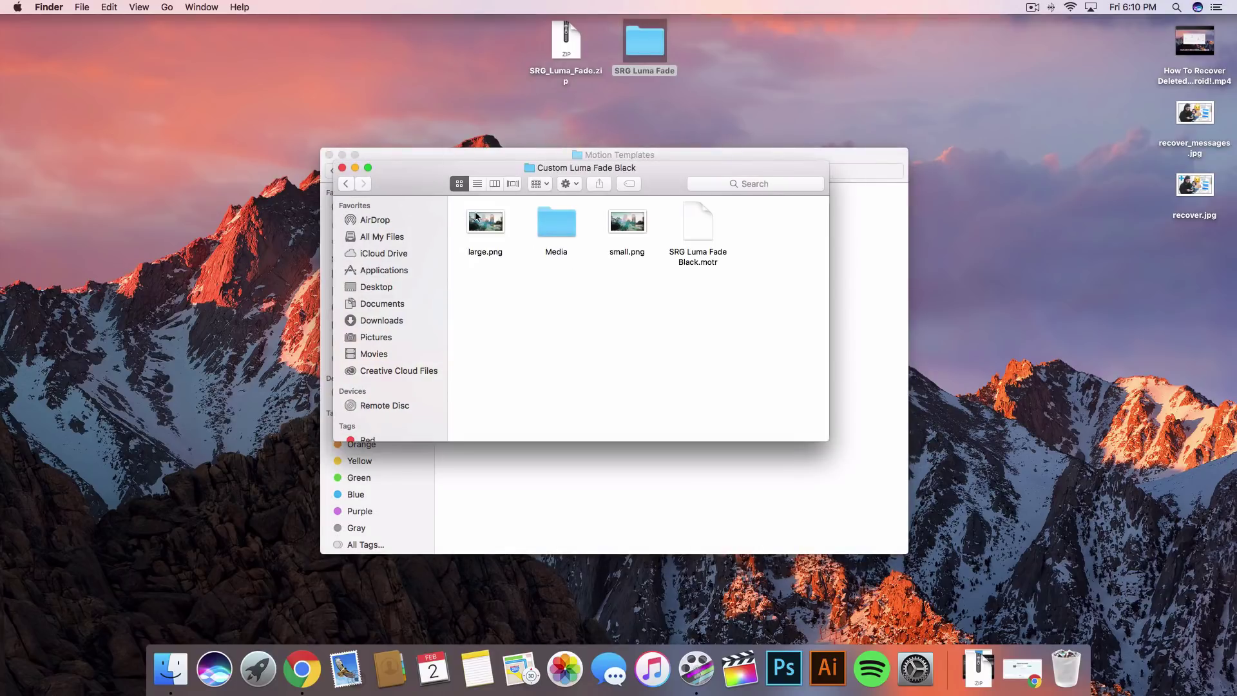
left_click(345, 184)
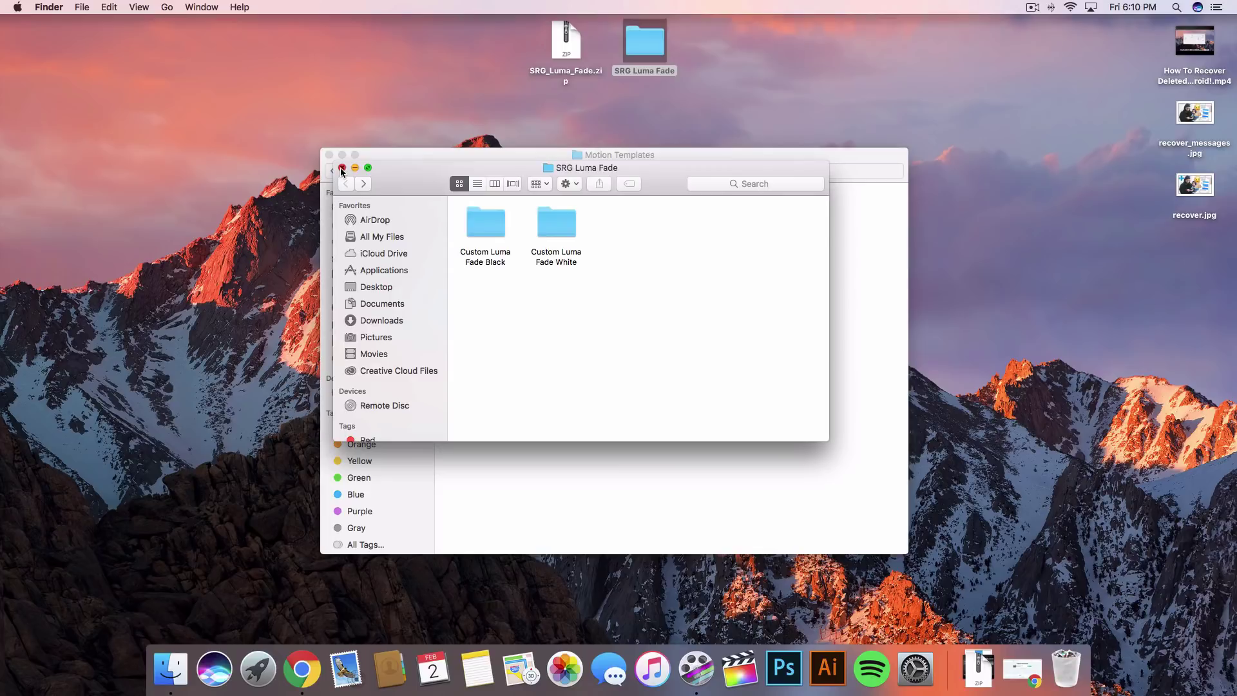
left_click(342, 167)
Rename the untitled folder to Transitions
left_click(483, 215)
key("Return")
type("Transitions")
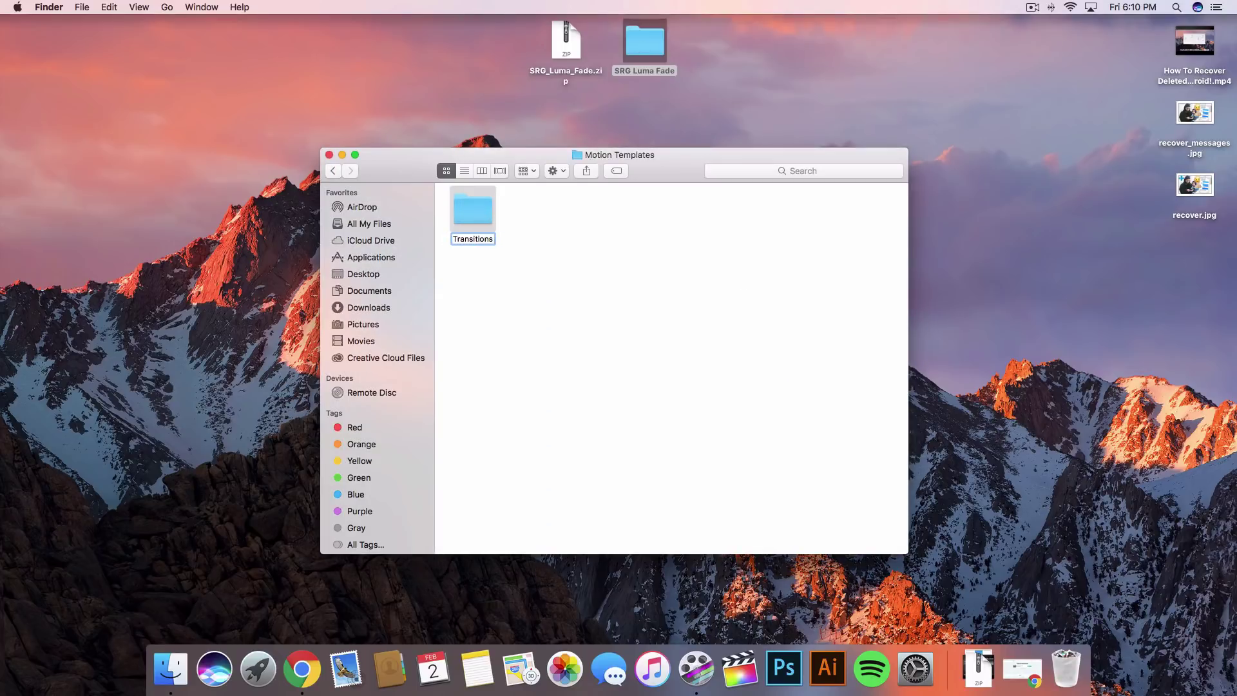
key("Return")
Change the Transitions folder's full name to Transitions.localized in Get Info
right_click(474, 207)
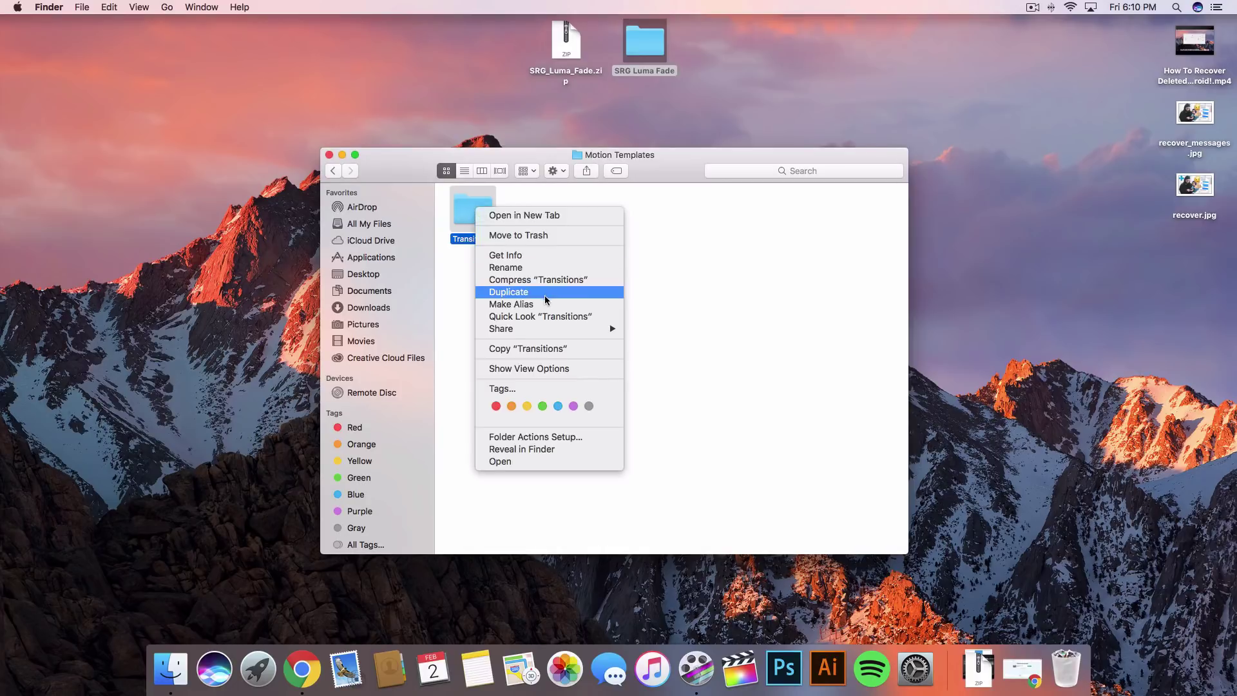
left_click(518, 256)
left_click(72, 264)
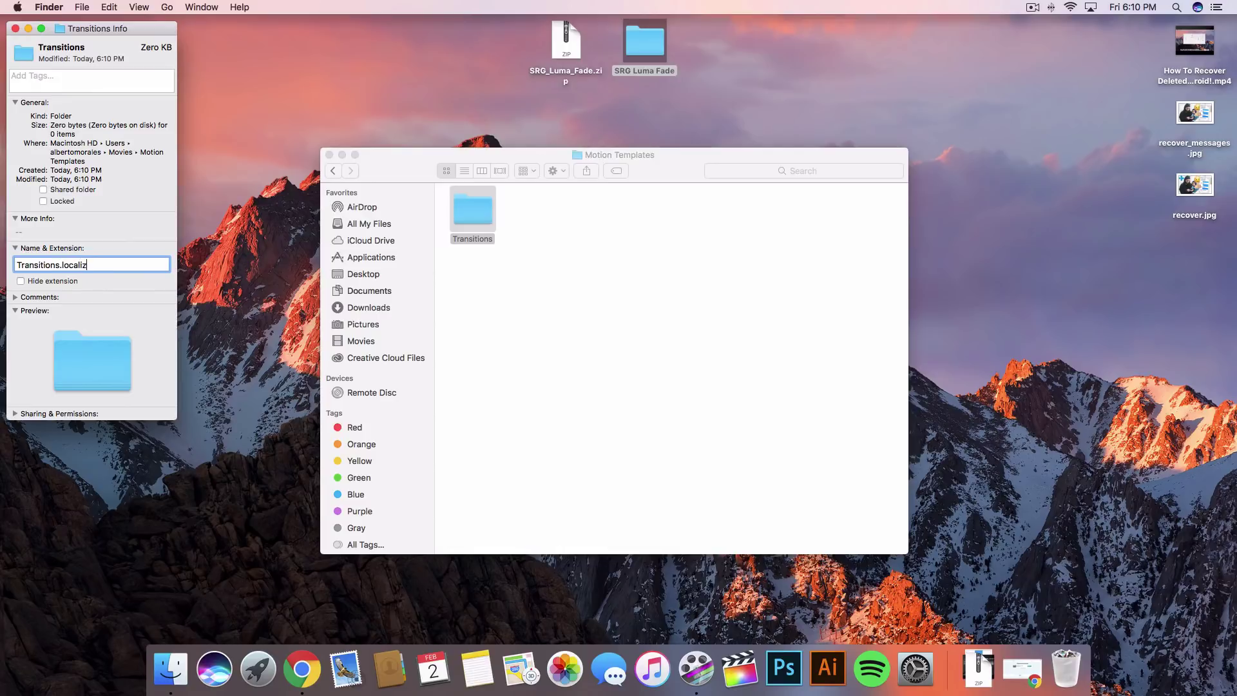
left_click(14, 28)
Open the Transitions folder inside Motion Templates
left_click(548, 245)
left_click(472, 206)
double_click(471, 205)
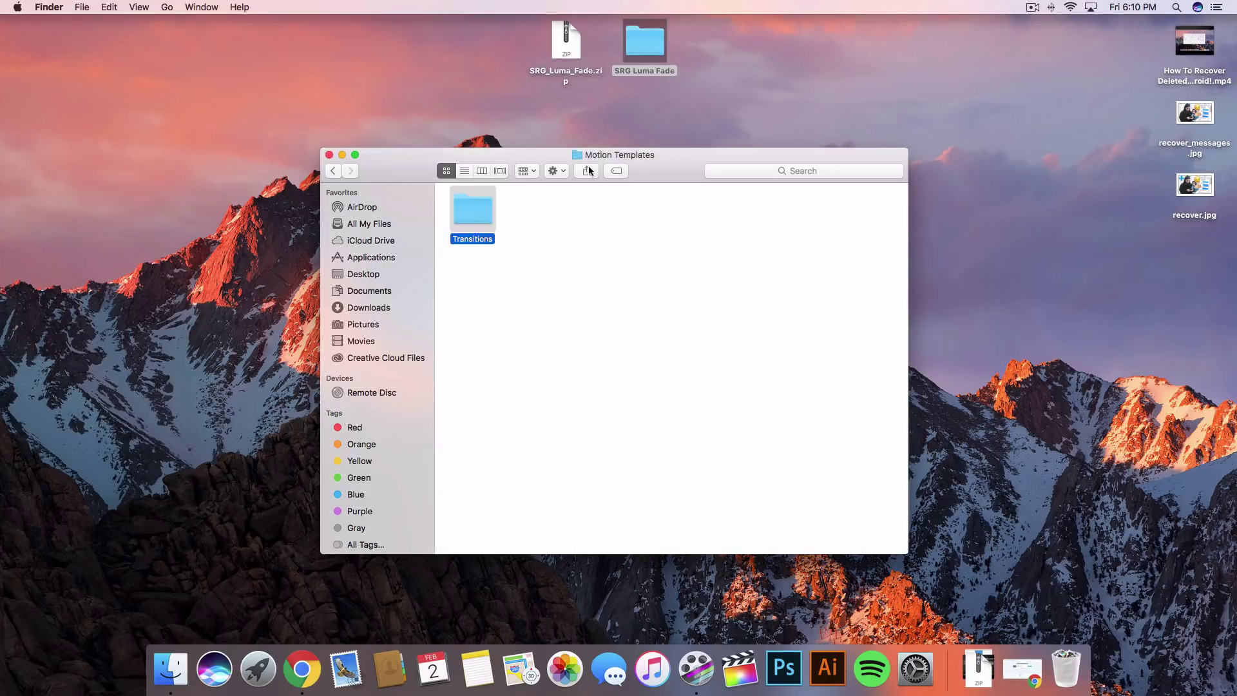
Open the desktop SRG Luma Fade folder and inspect Custom Luma Fade Black's four items
double_click(645, 43)
left_click_drag(606, 149, 914, 210)
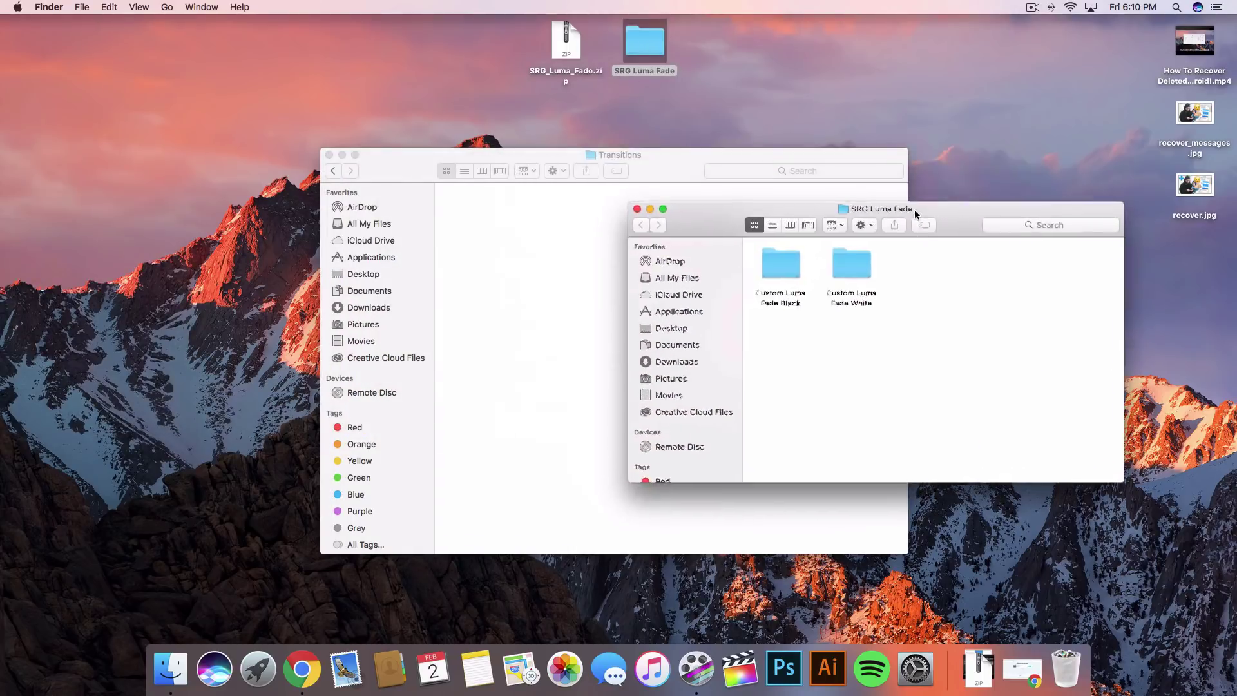
left_click_drag(726, 210, 721, 233)
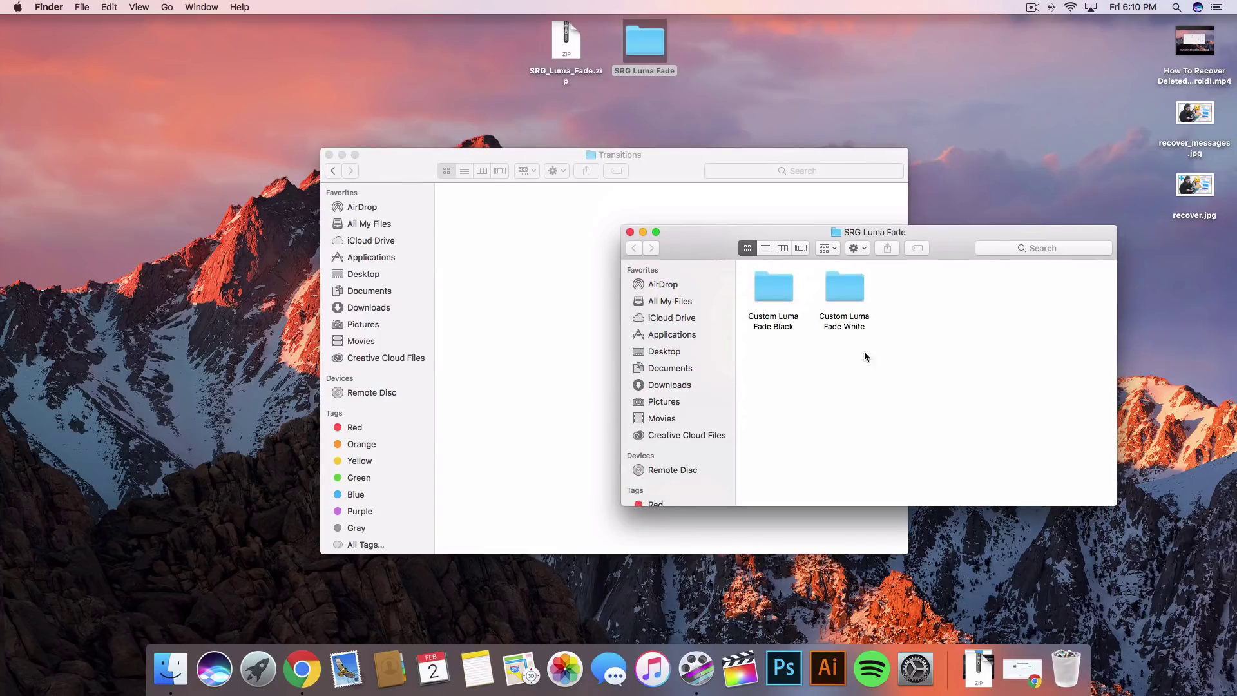
left_click_drag(898, 360, 830, 346)
left_click(770, 283)
double_click(772, 284)
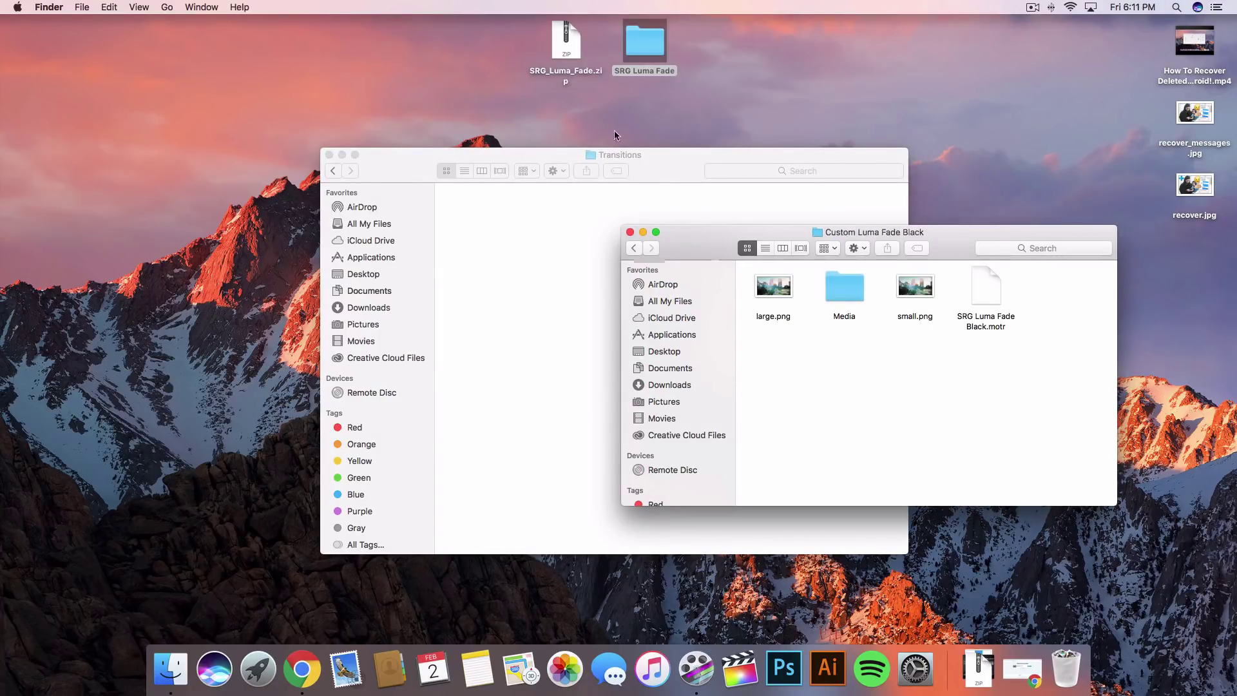
left_click(634, 248)
double_click(781, 295)
left_click_drag(1005, 348, 760, 309)
left_click(632, 247)
Drag both Custom Luma Fade folders into Transitions and close both Finder windows
left_click_drag(688, 246, 600, 234)
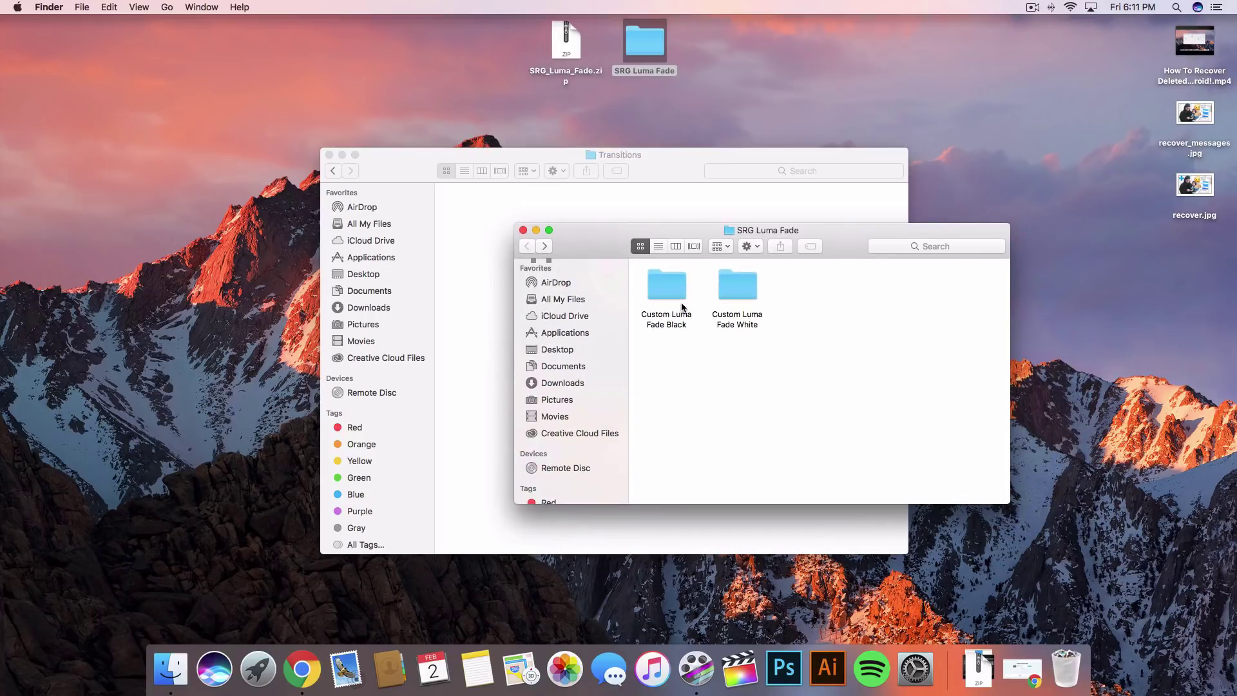
left_click_drag(752, 335, 686, 297)
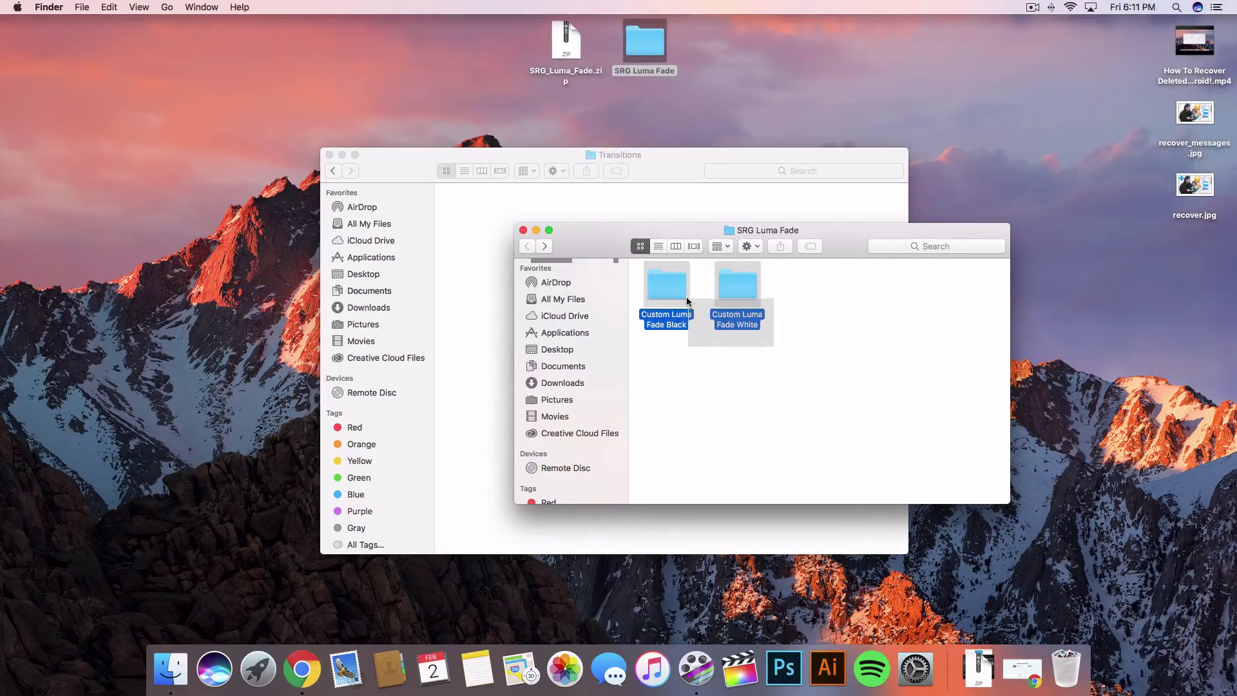
left_click(747, 358)
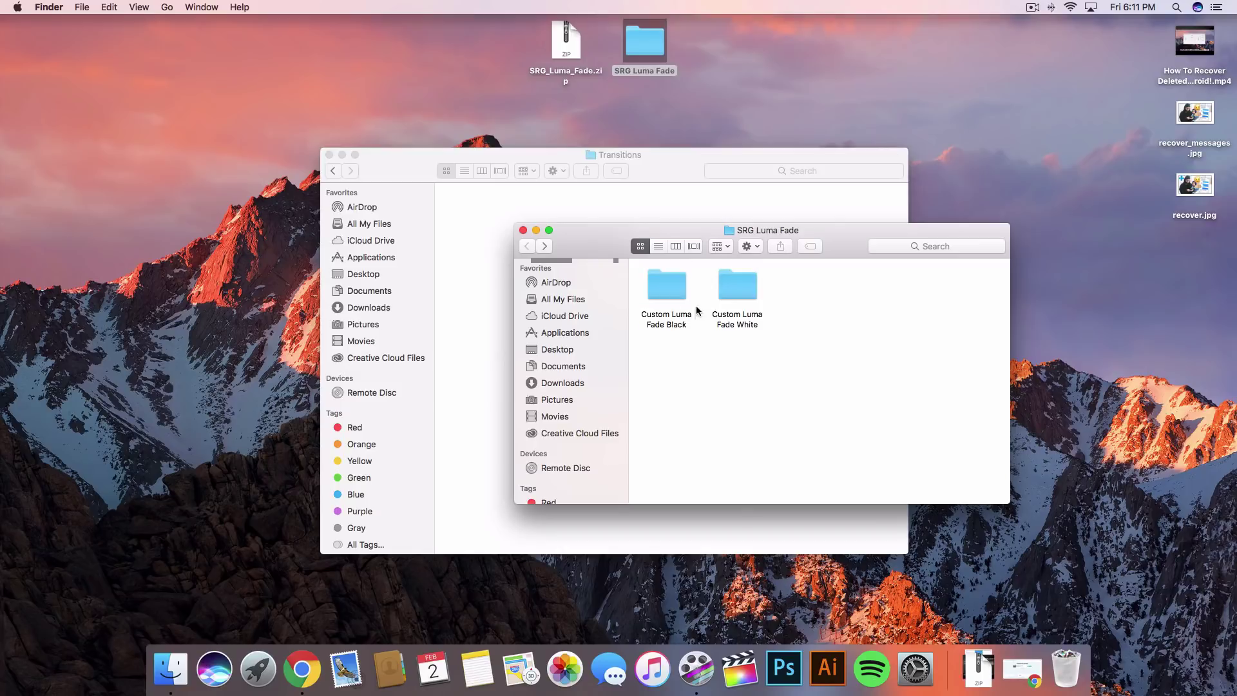
left_click_drag(788, 348, 460, 230)
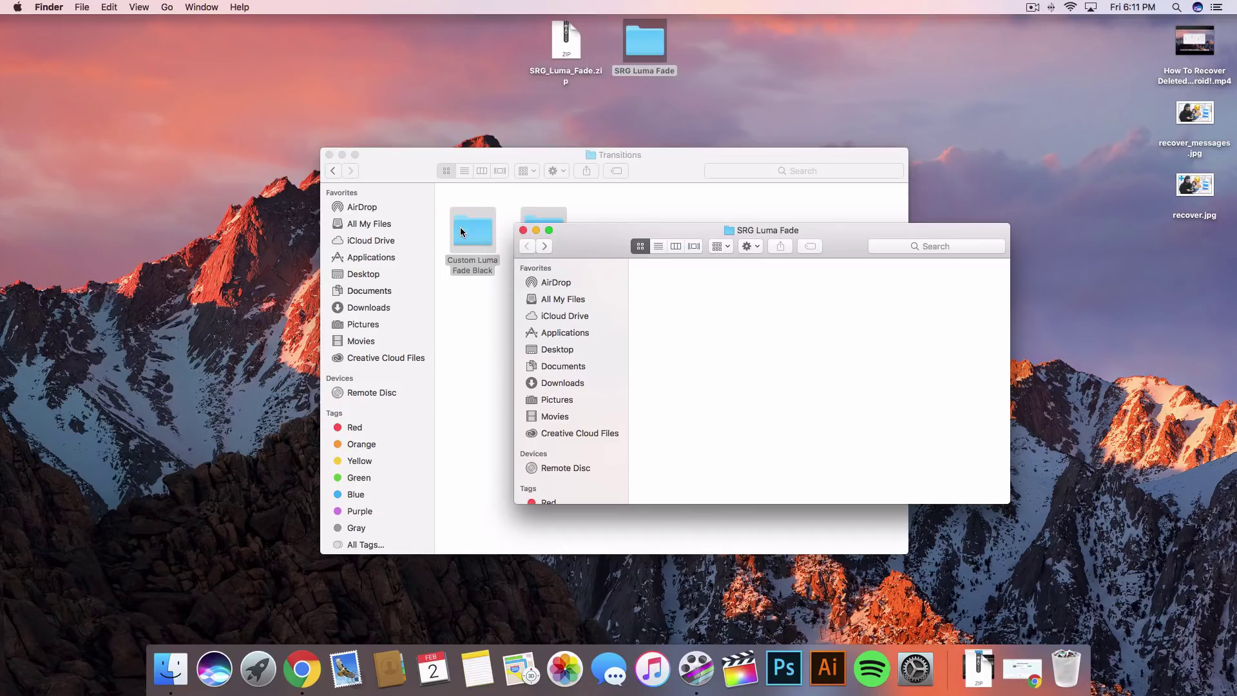
left_click(524, 231)
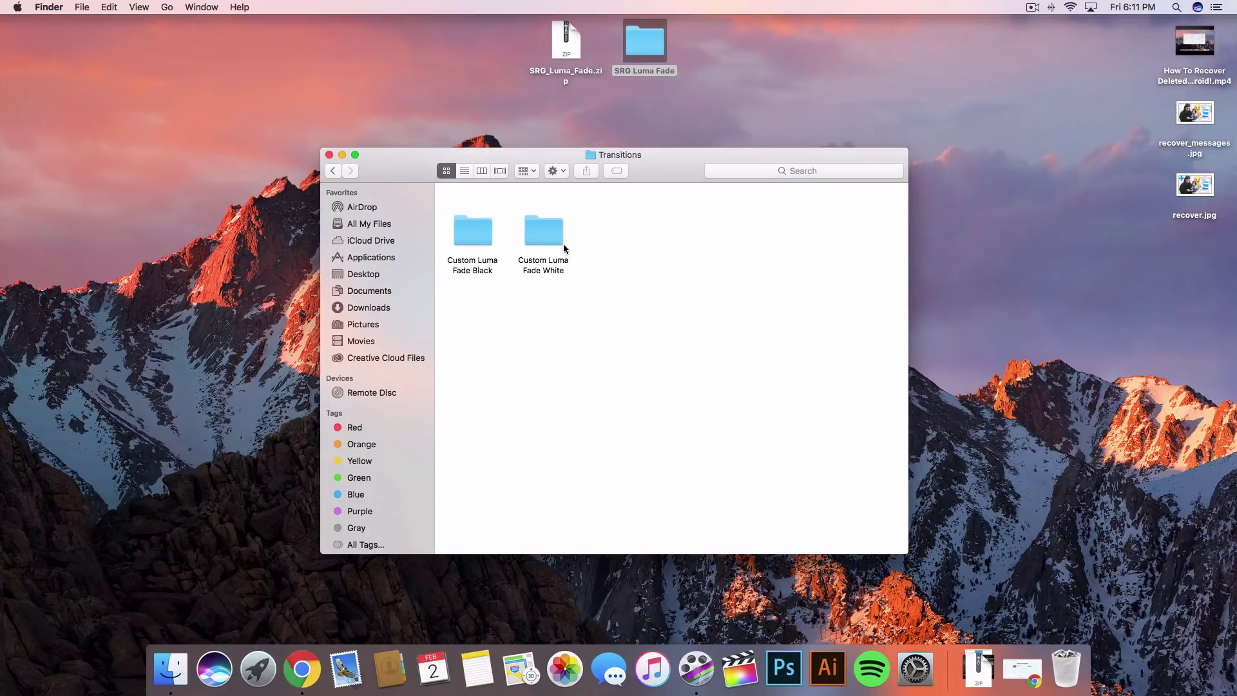
key("super+w")
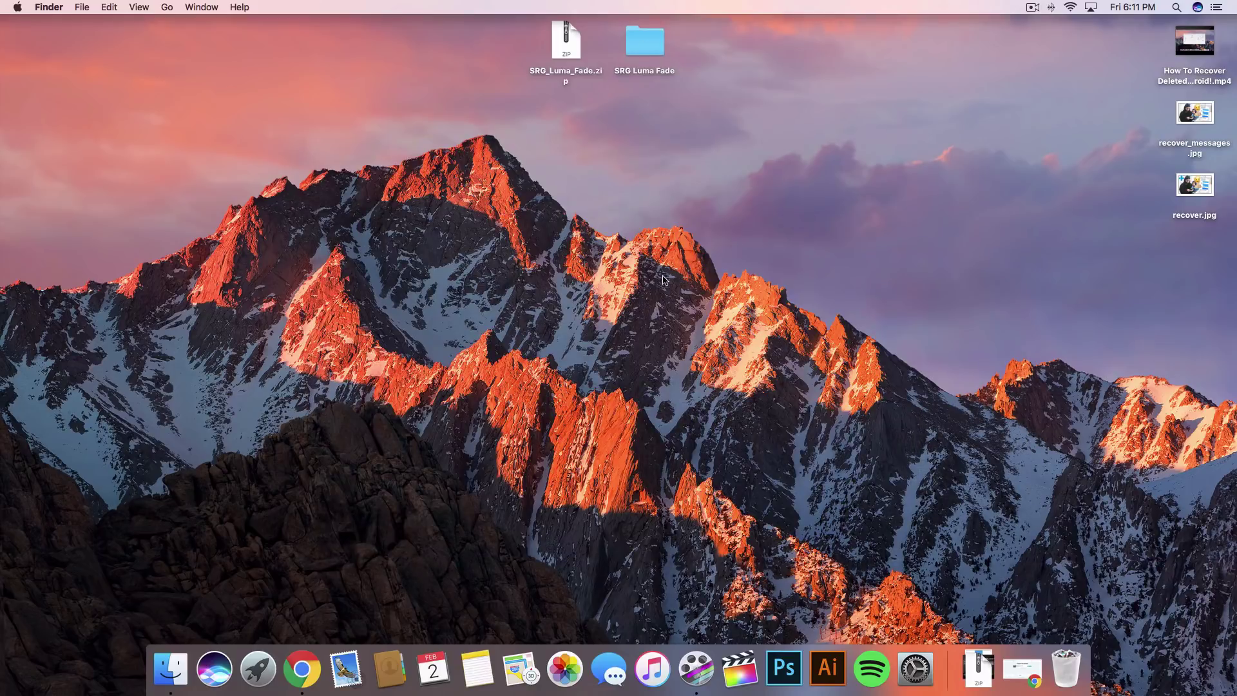
Launch Final Cut Pro and scrub and play the PLAIN JANE title in the 10K project
left_click(745, 683)
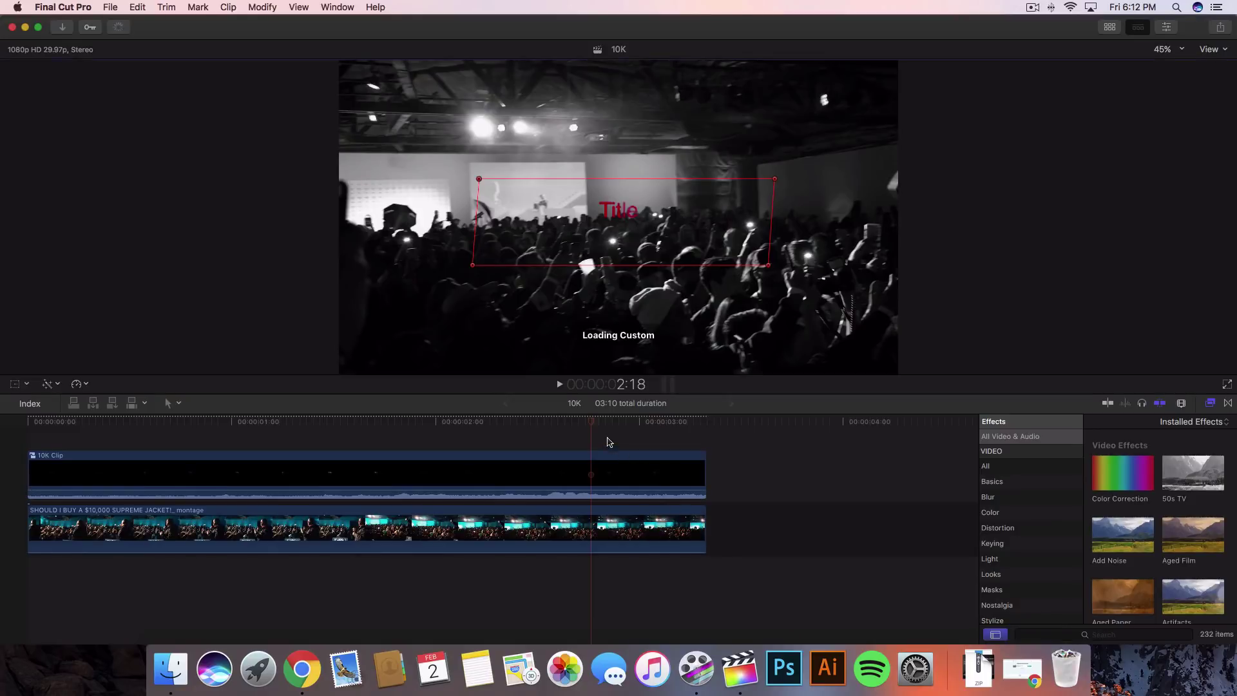
left_click_drag(597, 422, 509, 425)
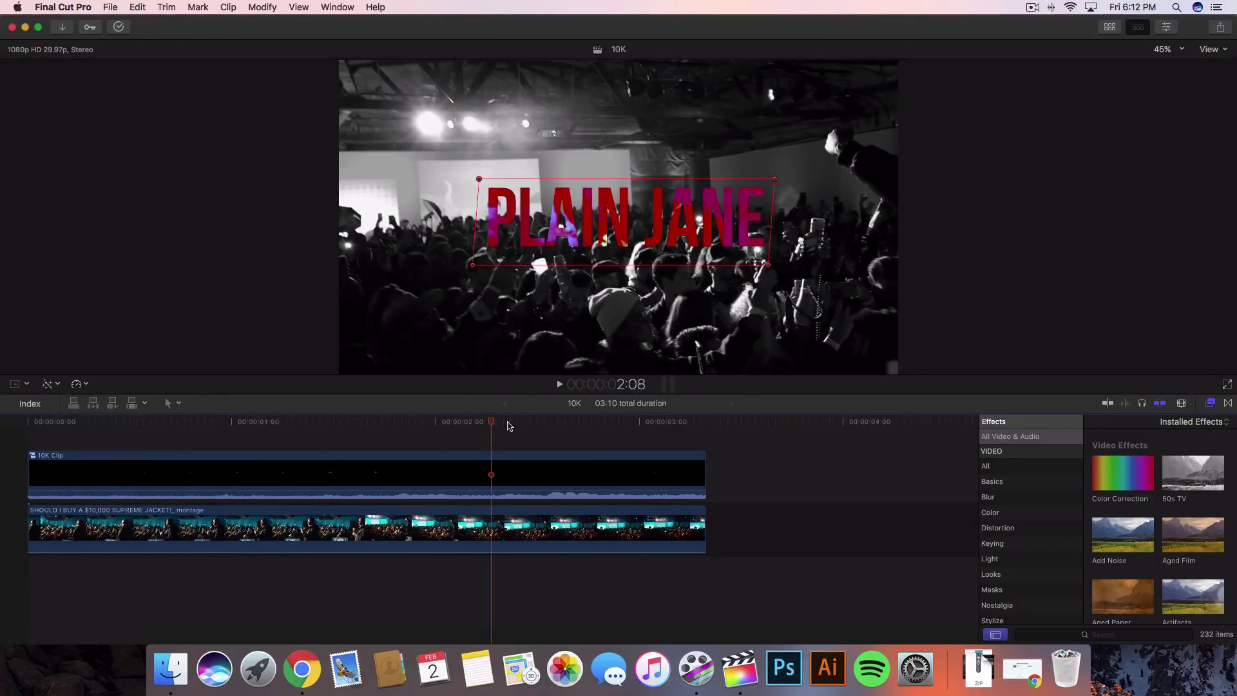
left_click_drag(492, 425, 382, 442)
key("super+equal")
key("space")
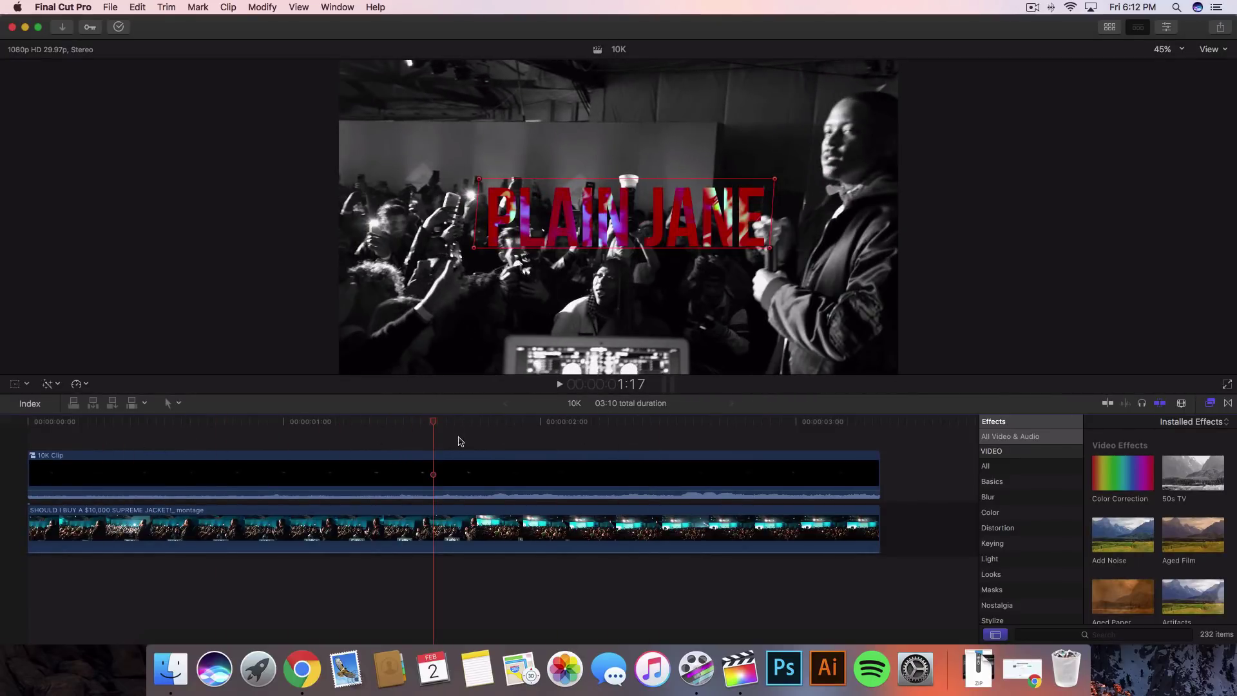
mouse_move(460, 441)
left_mouse_down()
mouse_move(467, 428)
mouse_move(409, 418)
mouse_move(480, 430)
mouse_move(449, 428)
left_mouse_up()
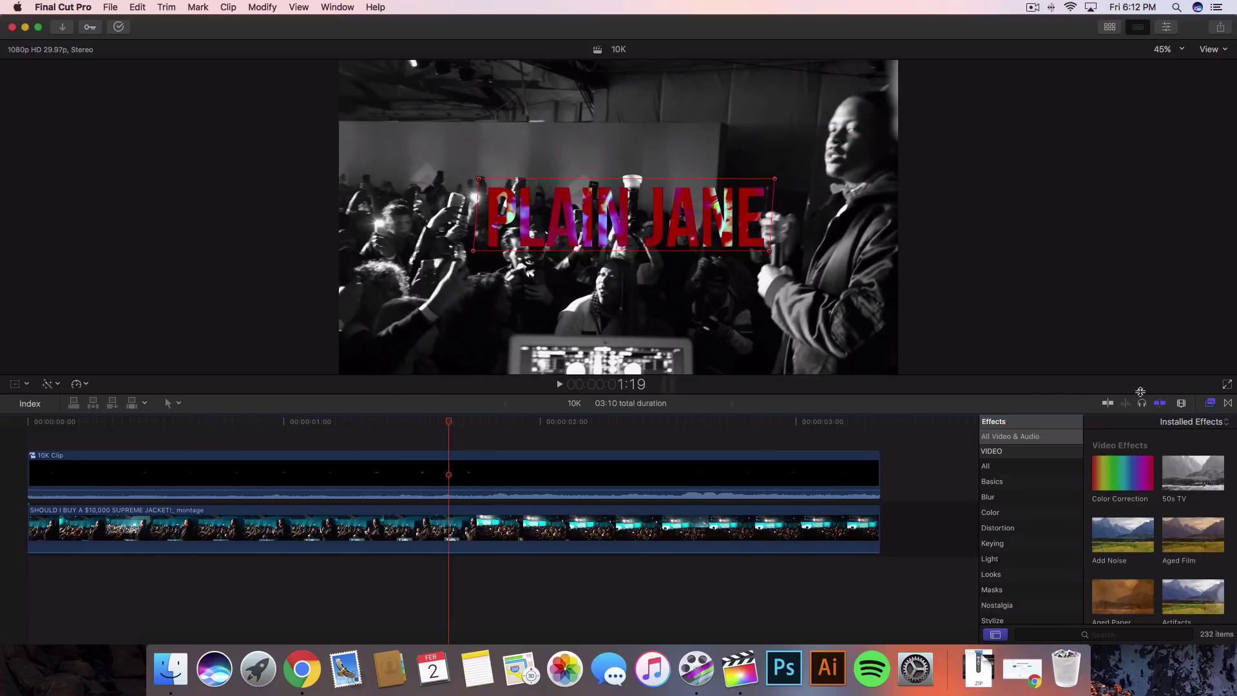
Open the Transitions browser's Custom category, listing SRG Luma Fade Black and SRG Luma Fade White
left_click(1209, 404)
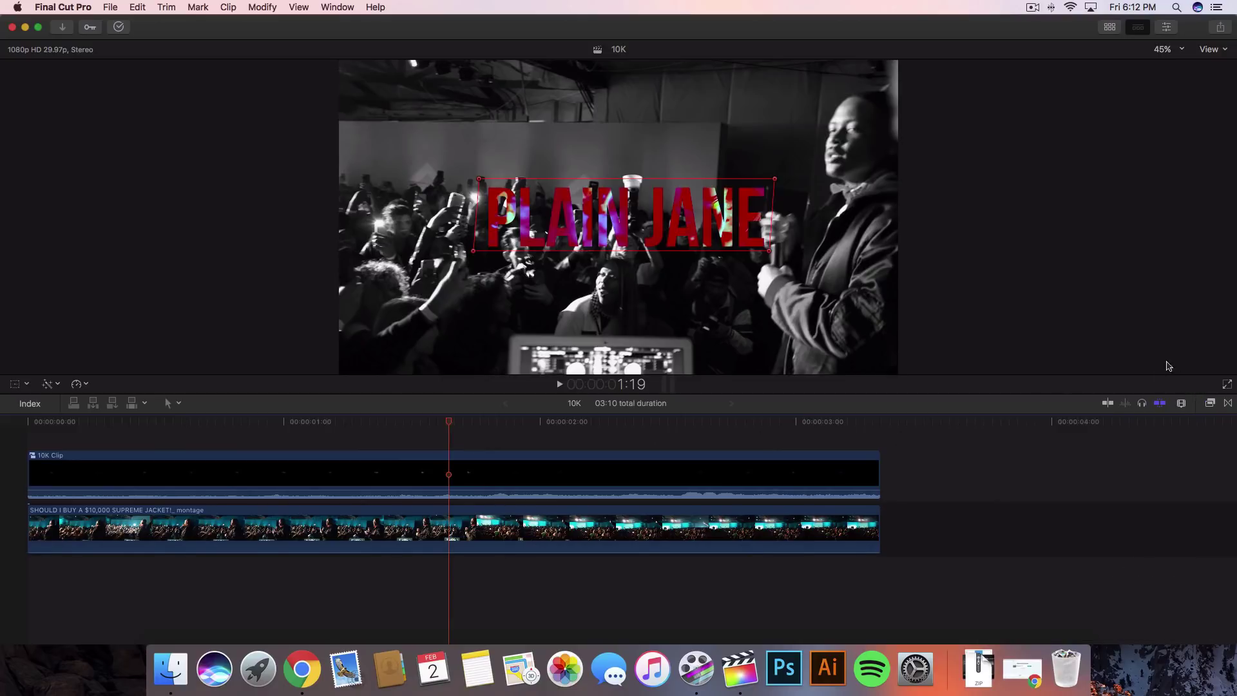
left_click(1210, 404)
scroll(1039, 490, "down", 5)
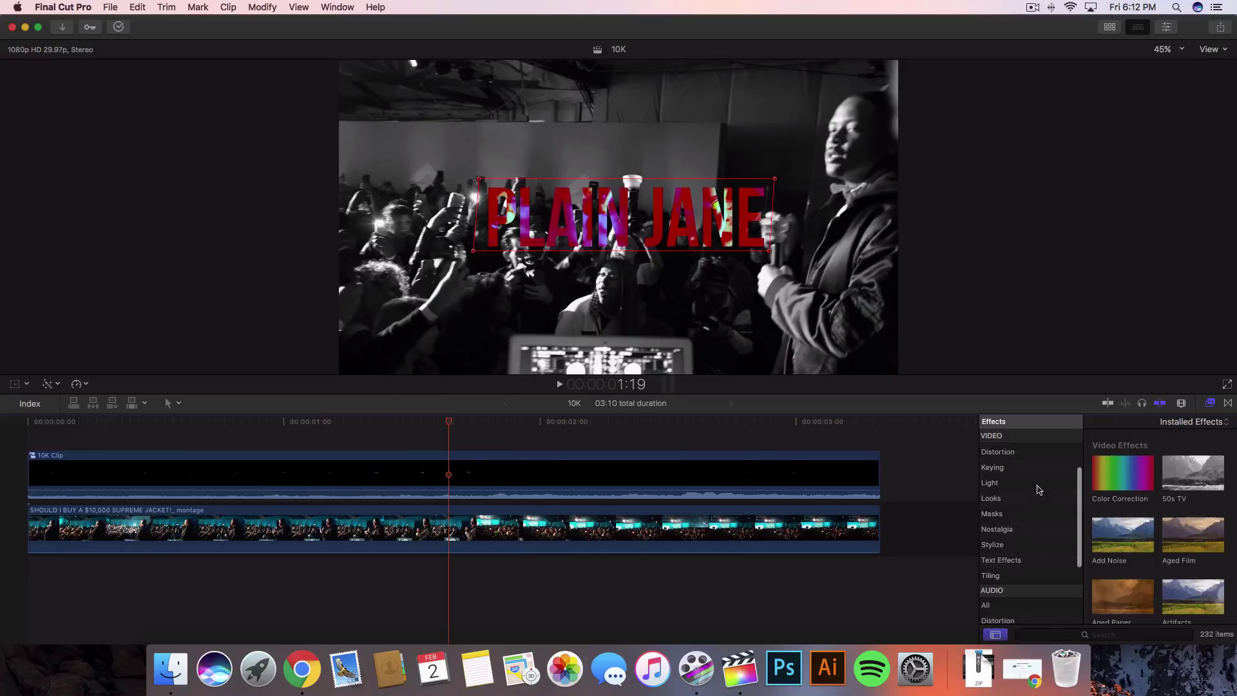
scroll(1038, 490, "up", 5)
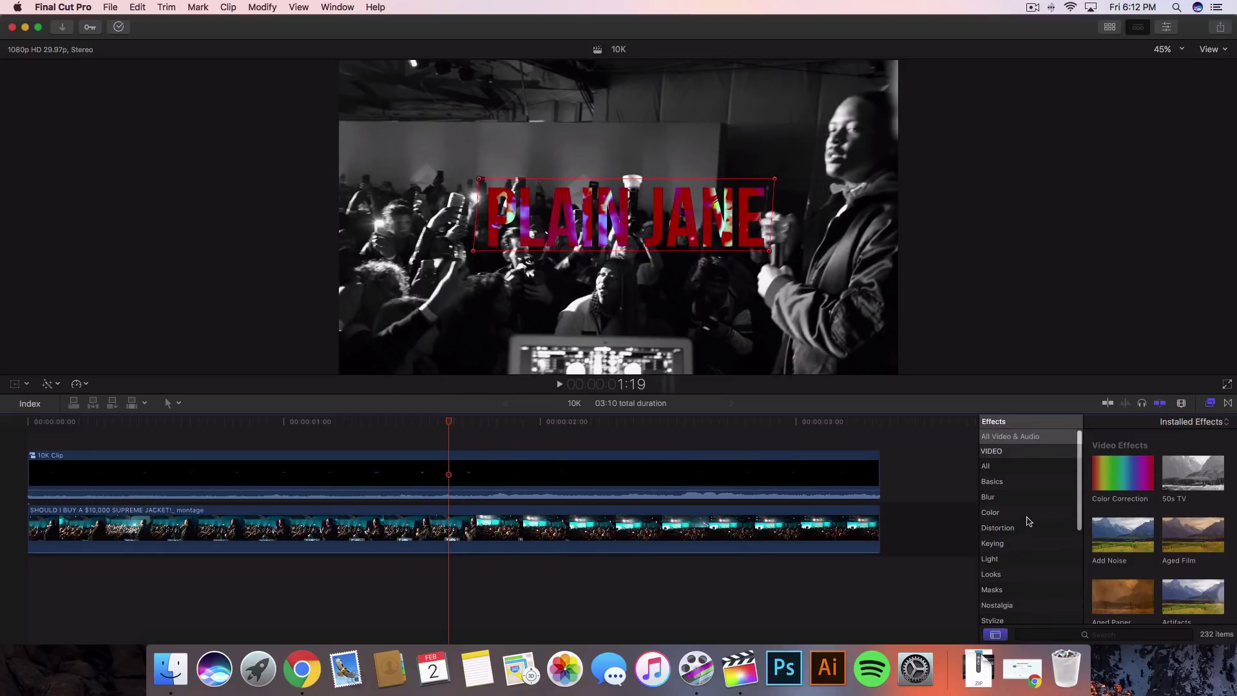
left_click(1228, 405)
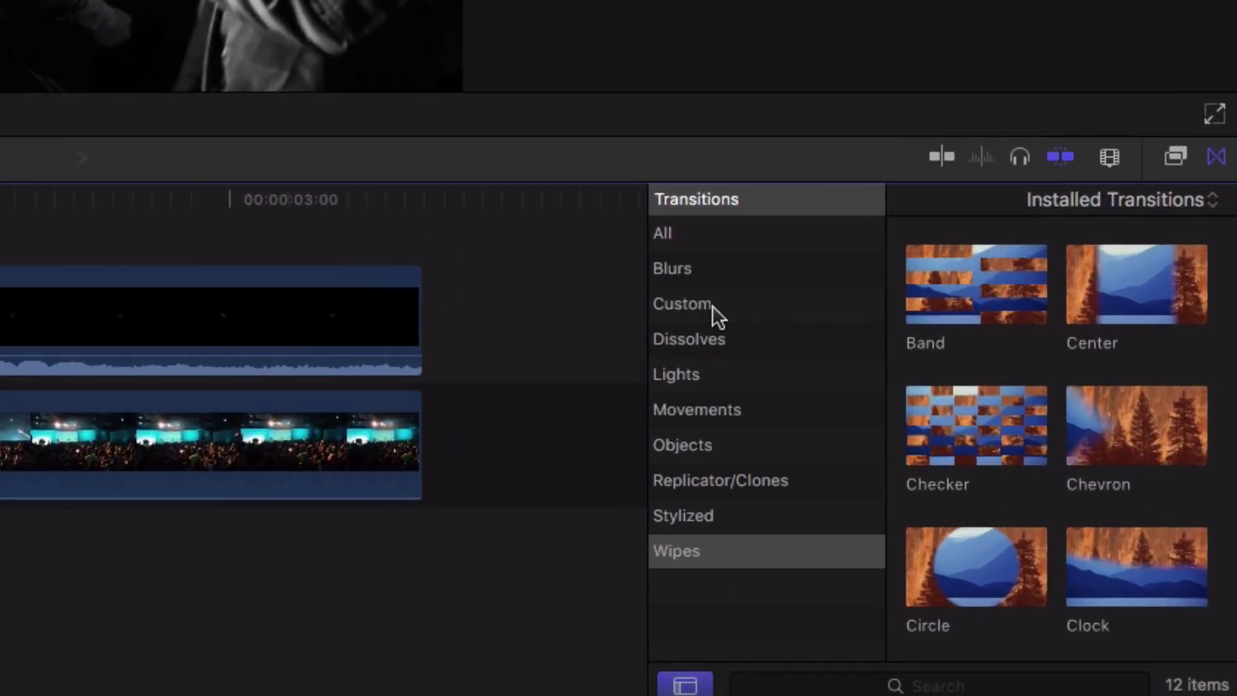
left_click(1015, 470)
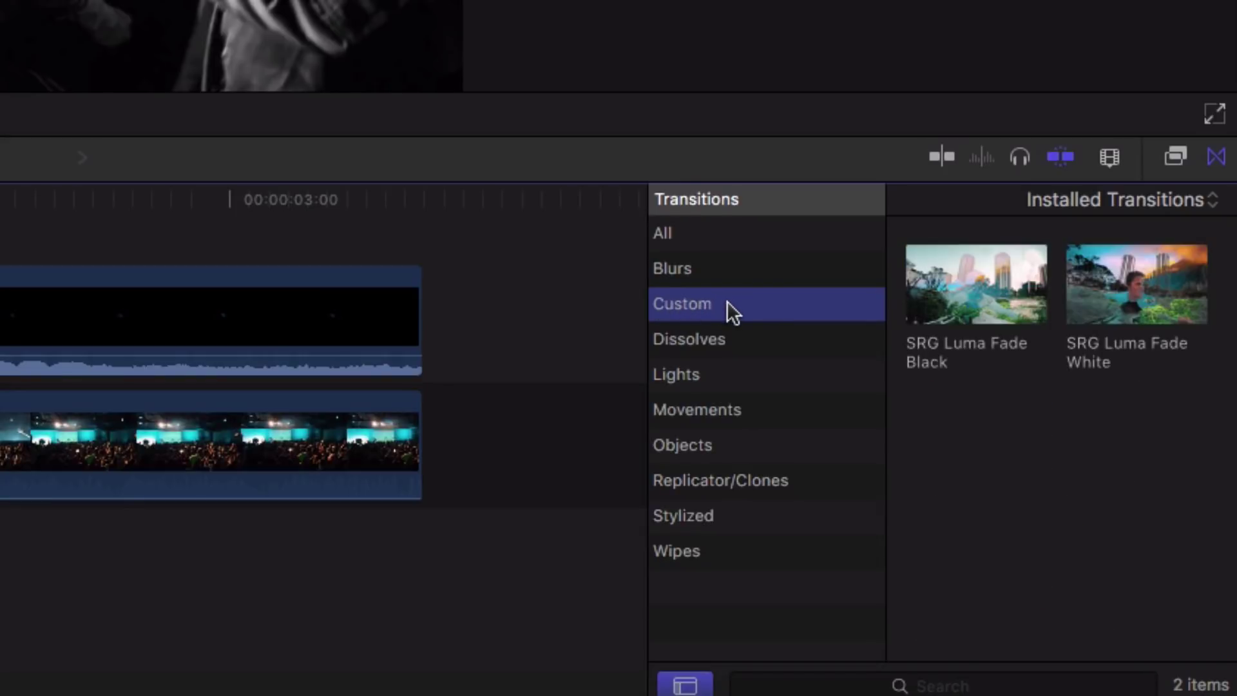
Place a one-second SRG Luma Fade transition between the montage clips and play it from about 0:22
left_click(1164, 448)
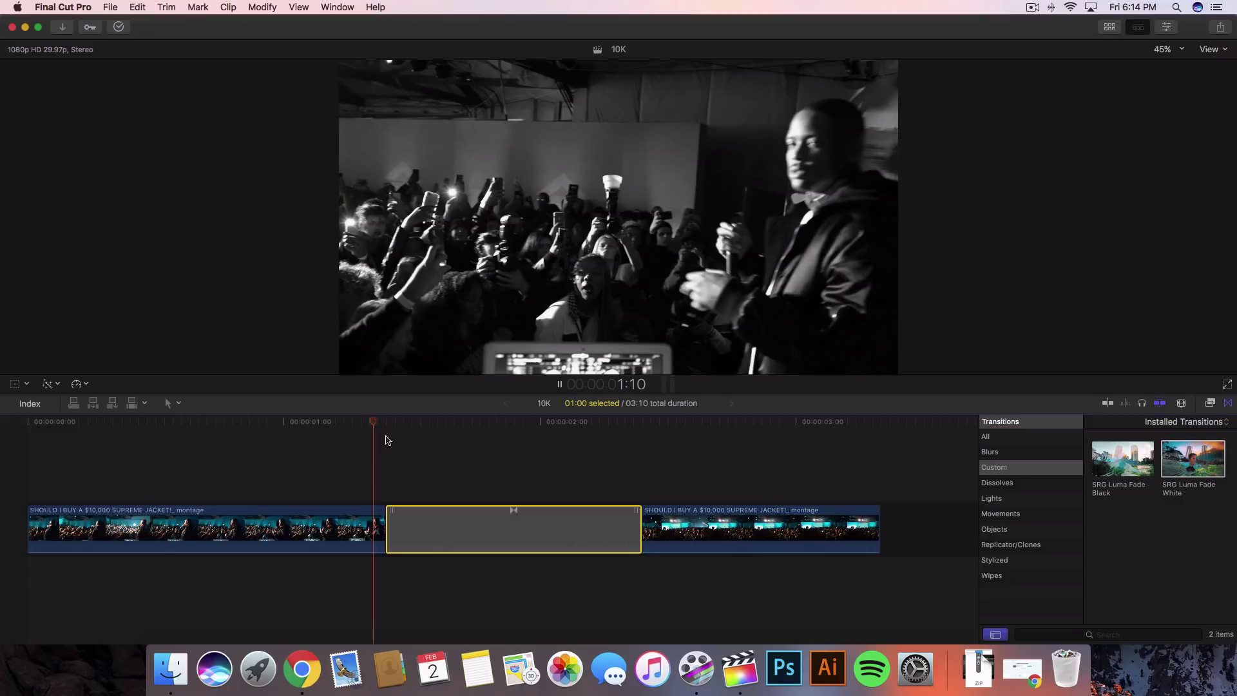
left_click(400, 424)
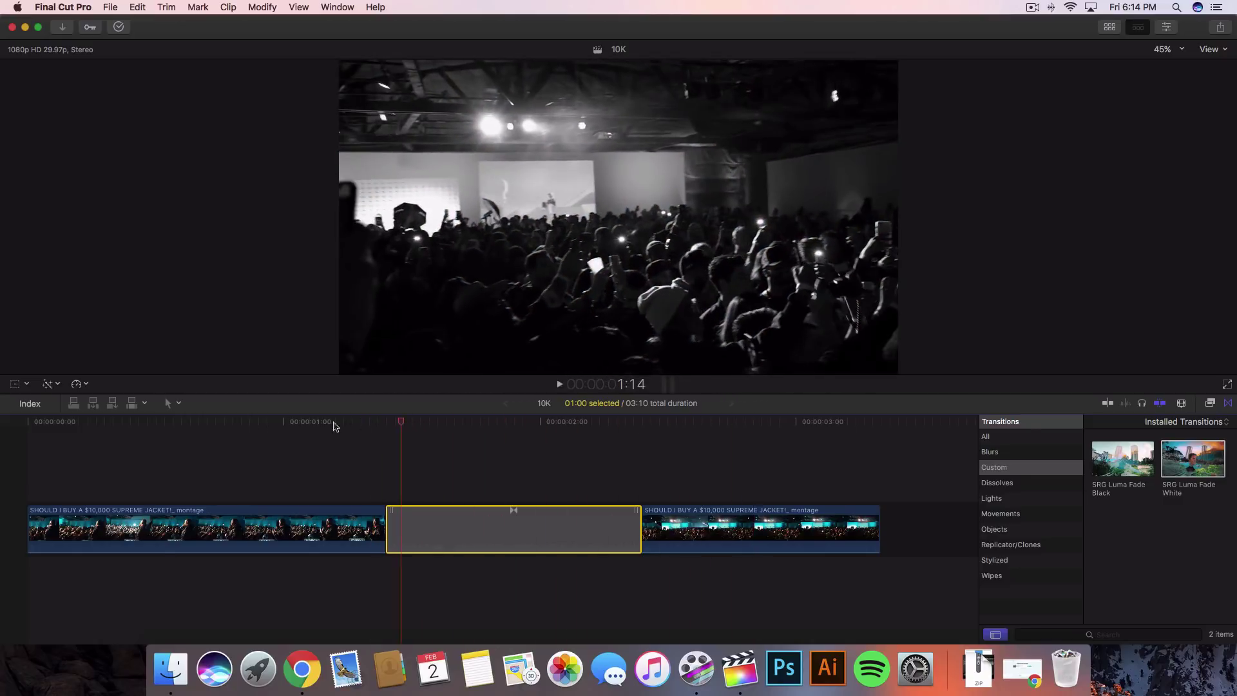
left_click_drag(180, 423, 218, 425)
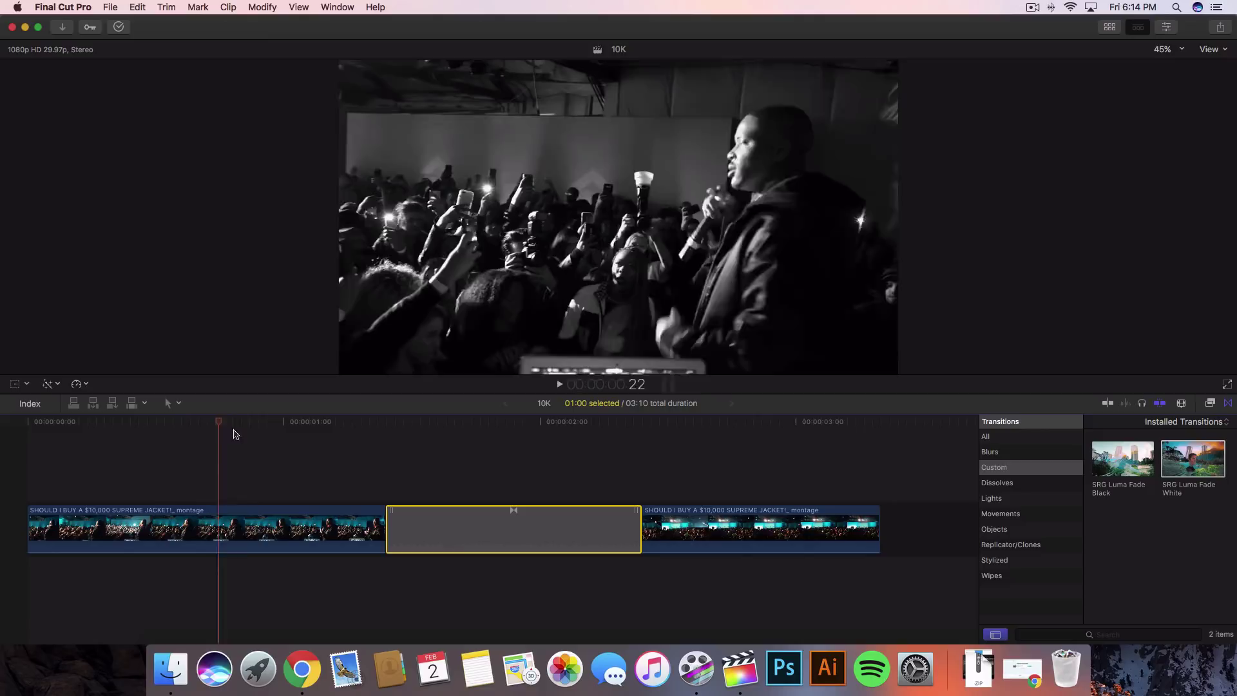
key("space")
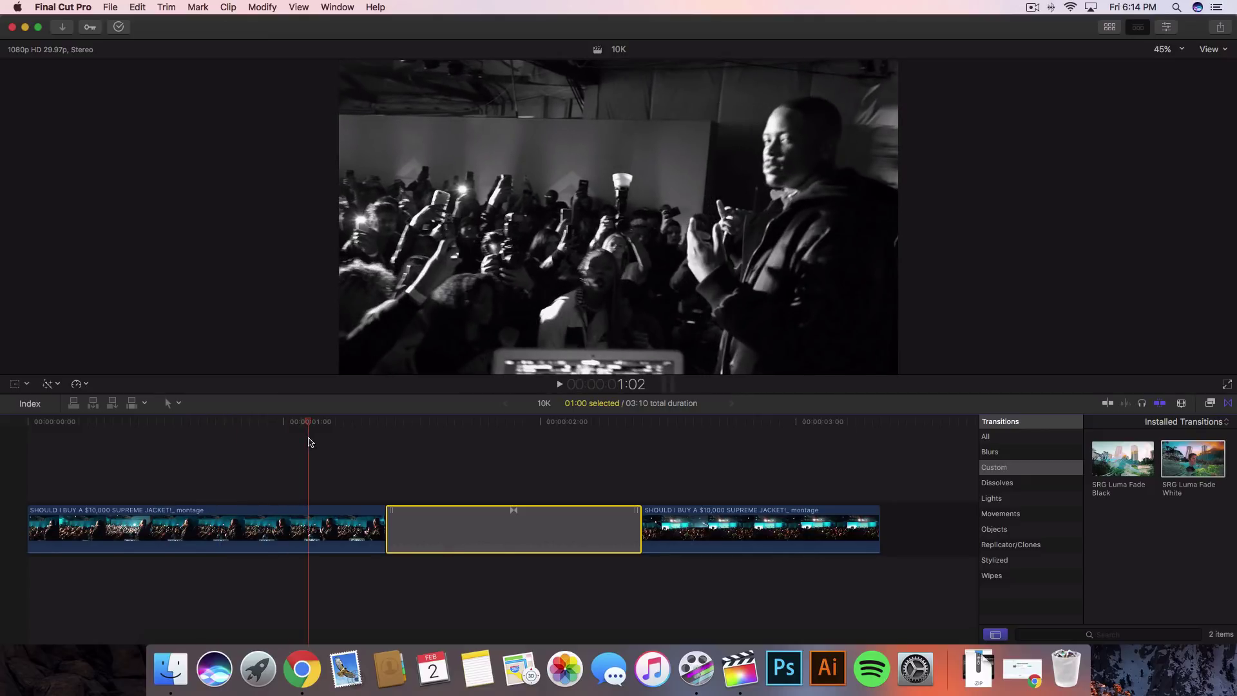